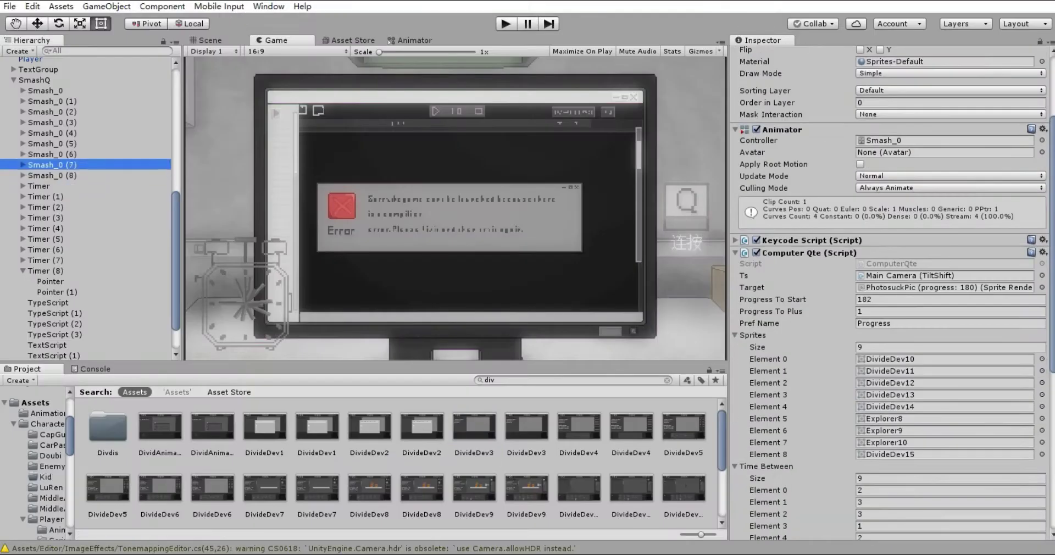
# Enter 4 in the Computer Qte settings of Smash_0 (7)
pyautogui.write('4')
pyautogui.scroll(-3, 890, 291)
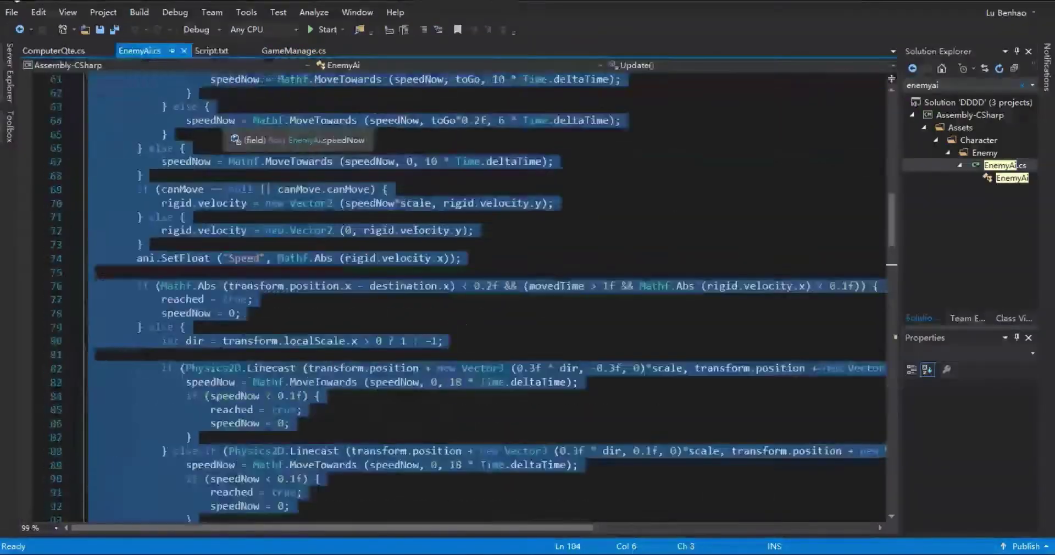
# Copy the movement code from EnemyAi.cs into Script.txt below the slash divider and save the file
pyautogui.scroll(8, 484, 297)
pyautogui.scroll(-10, 484, 297)
pyautogui.hotkey('ctrl', 'c')
pyautogui.hotkey('ctrl', 'Tab')
pyautogui.hotkey('ctrl', 'v')
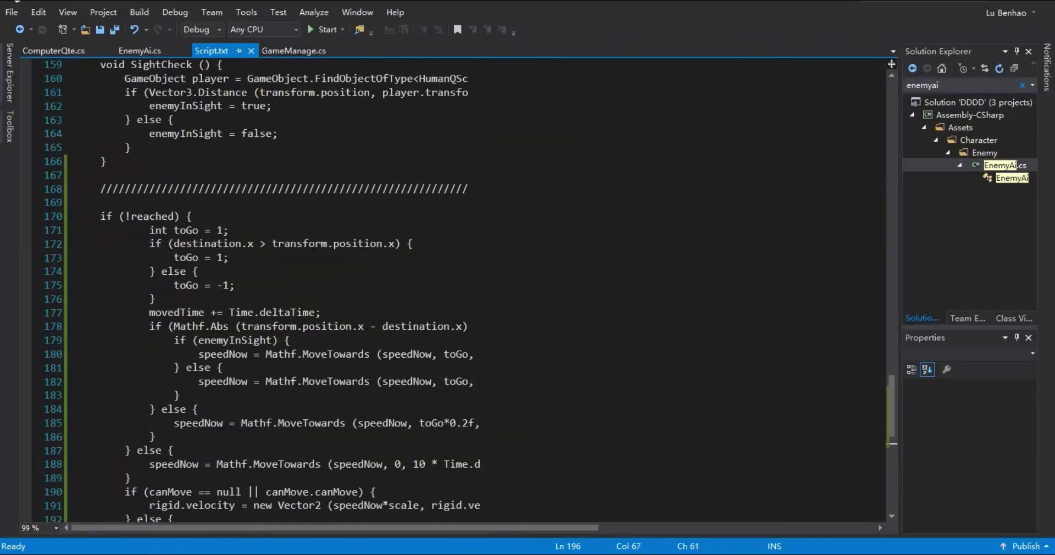
pyautogui.scroll(-13, 459, 291)
pyautogui.hotkey('ctrl', 's')
# Paste another slash divider line into Script.txt between the movement code and the shooting routines
pyautogui.hotkey('ctrl', 'Tab')
pyautogui.hotkey('ctrl', 'Tab')
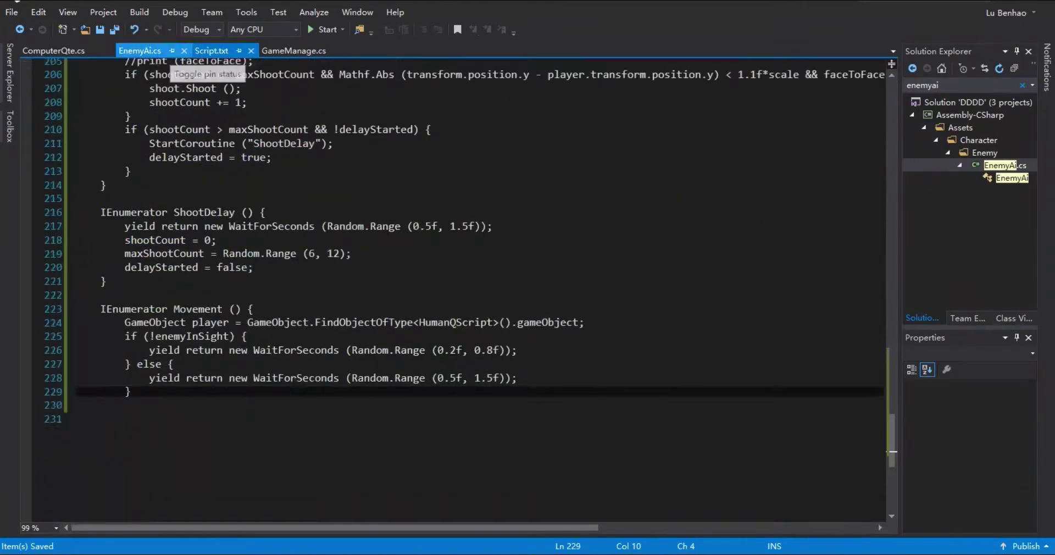
pyautogui.hotkey('ctrl', 'Tab')
pyautogui.hotkey('ctrl', 'v')
pyautogui.scroll(10, 458, 291)
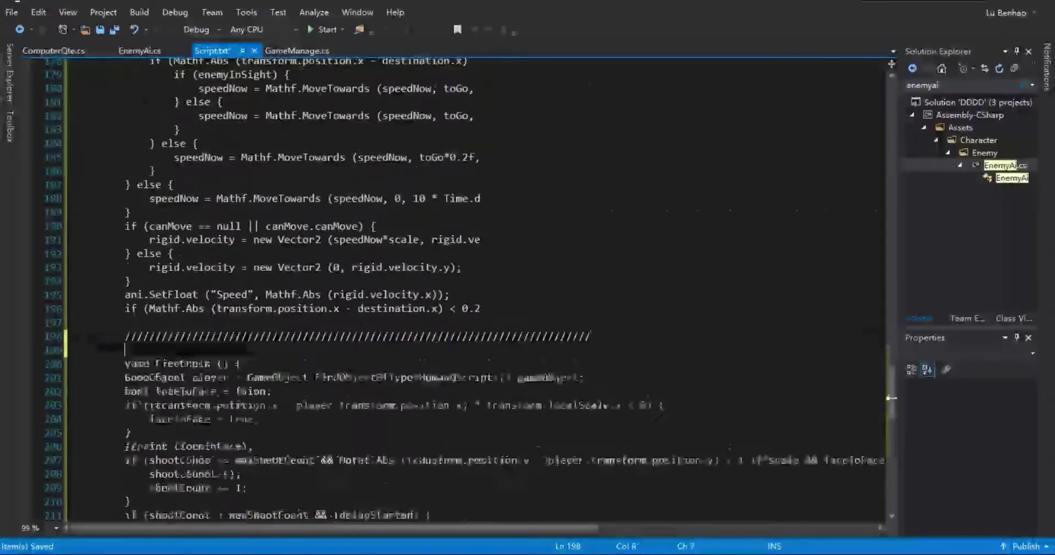
# Switch to Unity and play-test the computer scene by mashing keys to fill in the in-game script
pyautogui.hotkey('alt', 'Tab')
pyautogui.hotkey('alt', 'Tab')
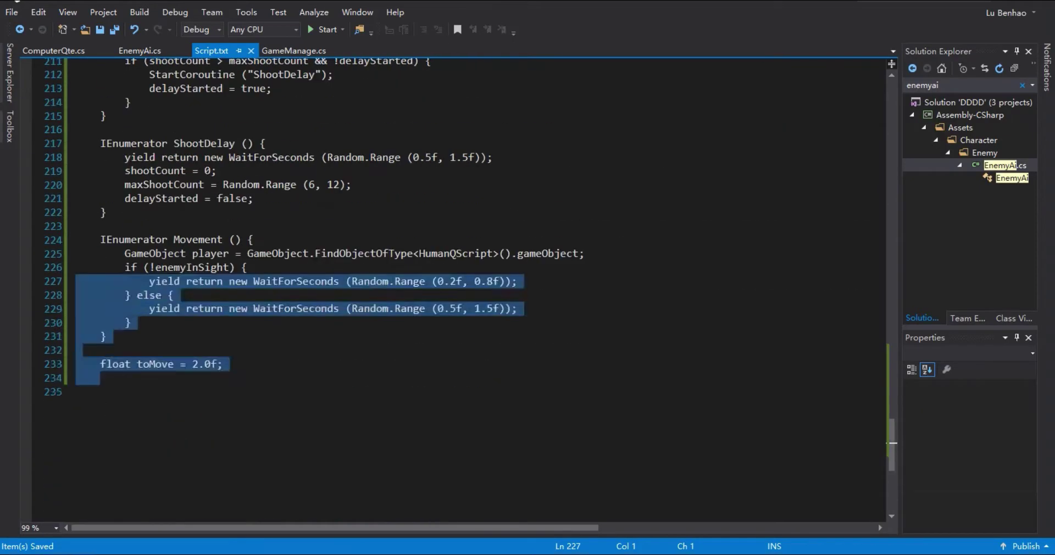
pyautogui.hotkey('alt', 'Tab')
pyautogui.hotkey('ctrl', 'p')
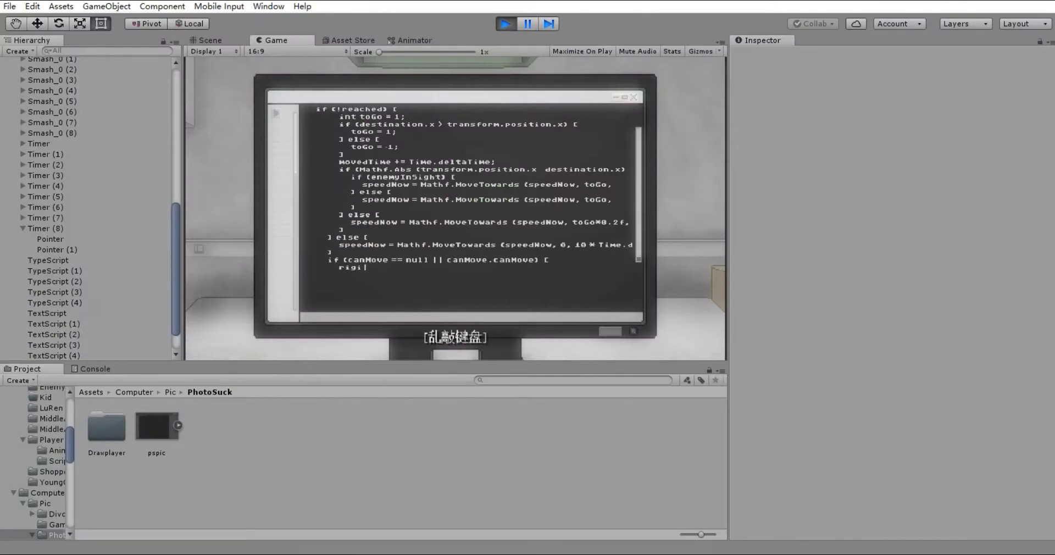
pyautogui.write('Object player = Object.Fi')
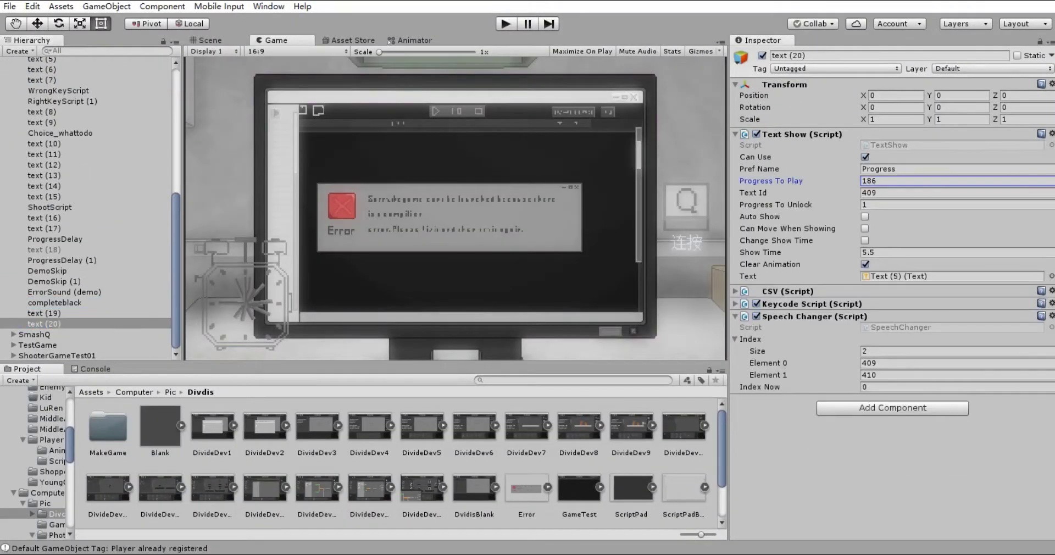
# Set the From Index and To Index elements of the (progress:186) sprite's Enable Sprite script to 186
pyautogui.click(934, 351)
pyautogui.write('86')
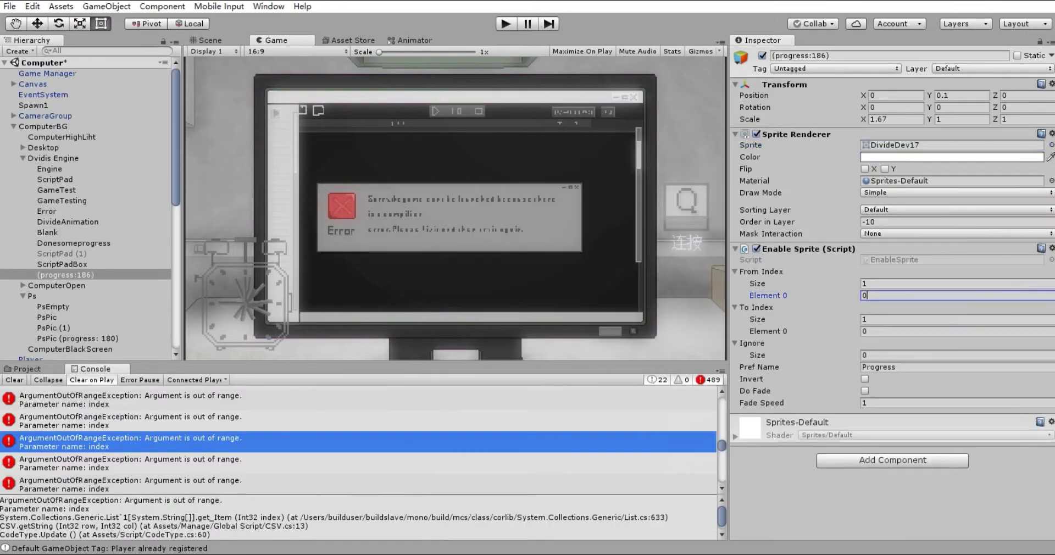
pyautogui.scroll(-10, 86, 208)
pyautogui.click(44, 302)
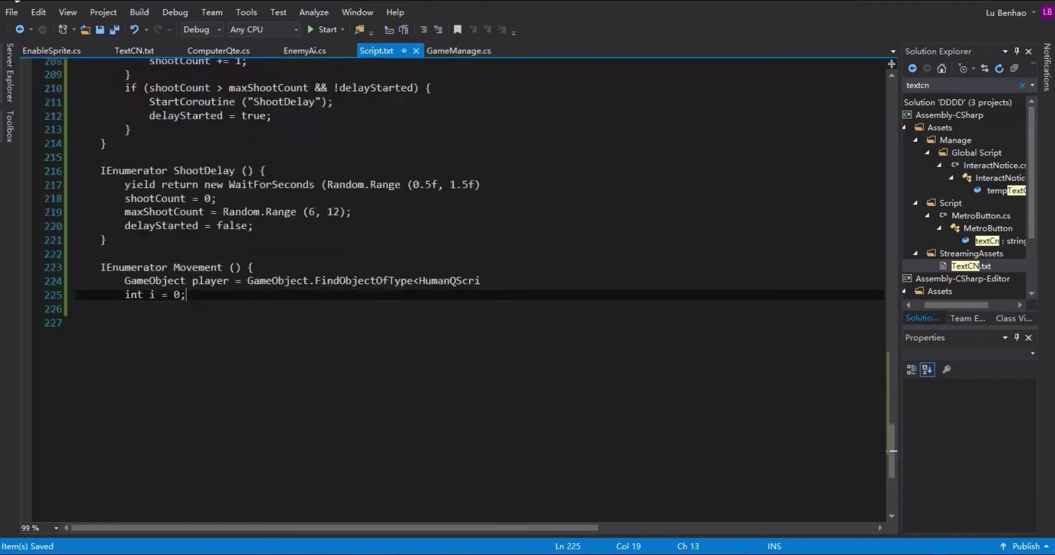
# Add the line int n = 0; to the Movement routine in Script.txt and check the code above it
pyautogui.scroll(3, 472, 285)
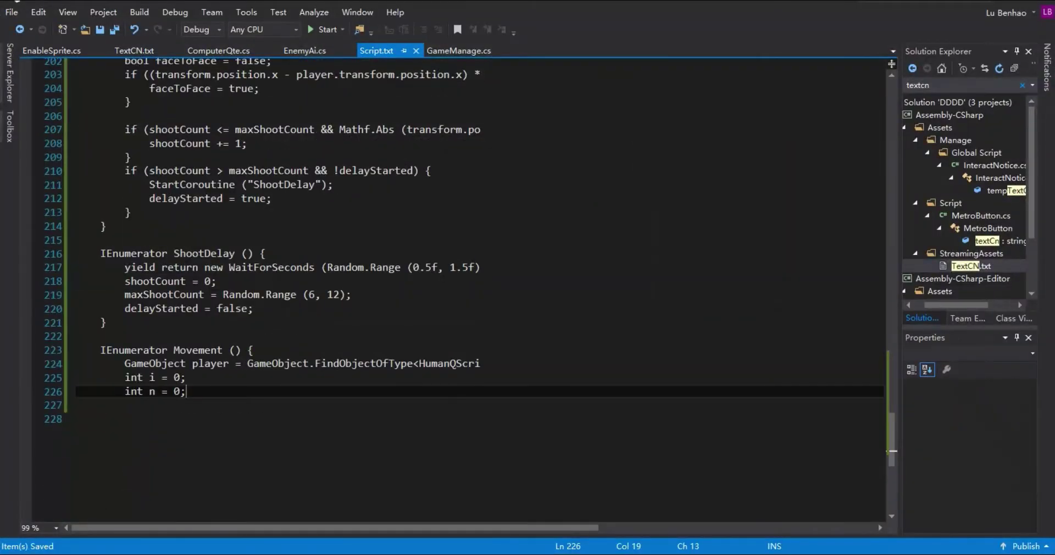
pyautogui.scroll(6, 473, 285)
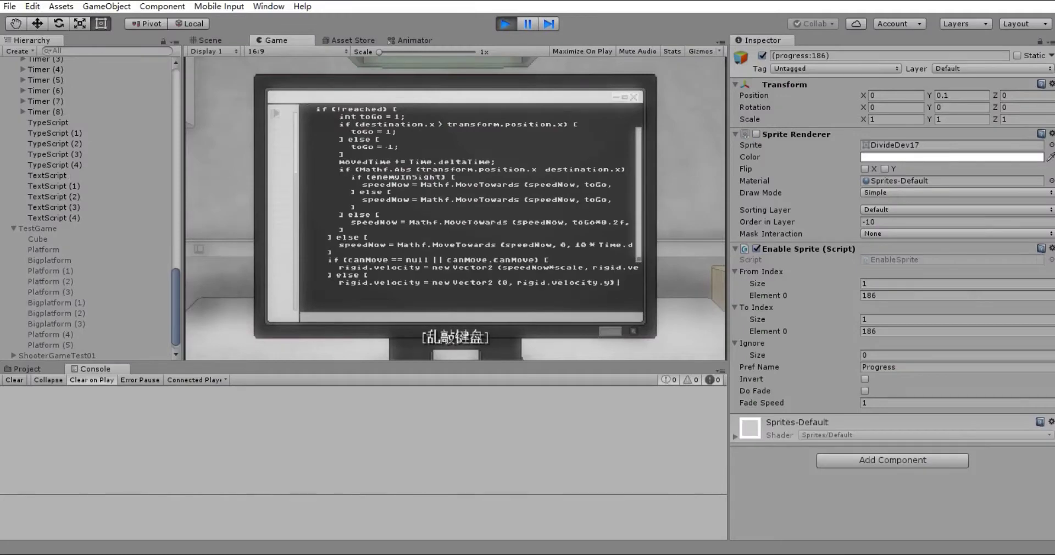
# Examine the TextScript and Timer (8) objects while the computer scene is running
pyautogui.click(49, 207)
pyautogui.click(49, 186)
pyautogui.click(48, 207)
pyautogui.click(48, 112)
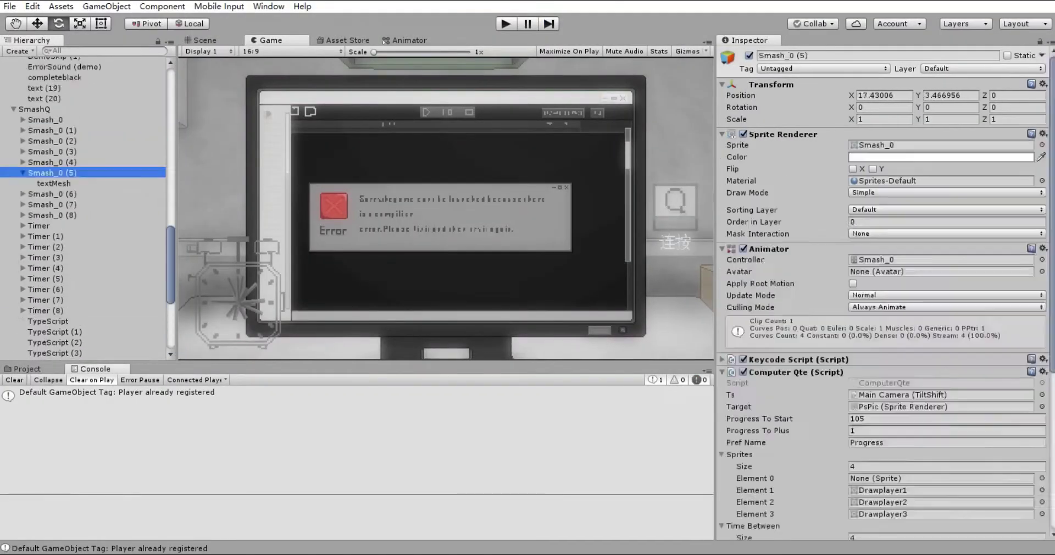
# Locate the sprite of Smash_0 (5), then switch to Photoshop and examine the full GameTest.psd artwork
pyautogui.doubleClick(949, 144)
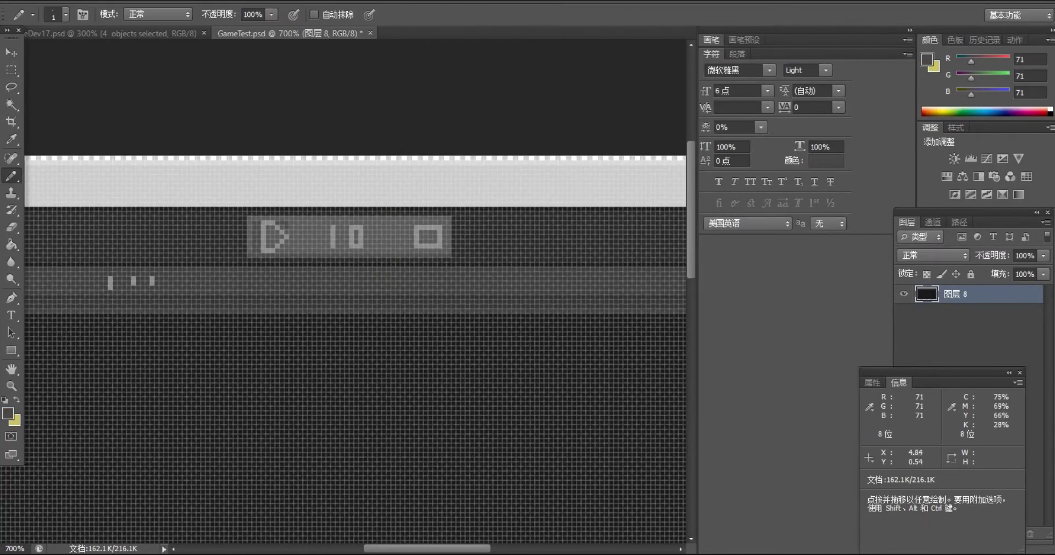
pyautogui.hotkey('ctrl', '-')
pyautogui.hotkey('ctrl', '-')
pyautogui.hotkey('ctrl', '-')
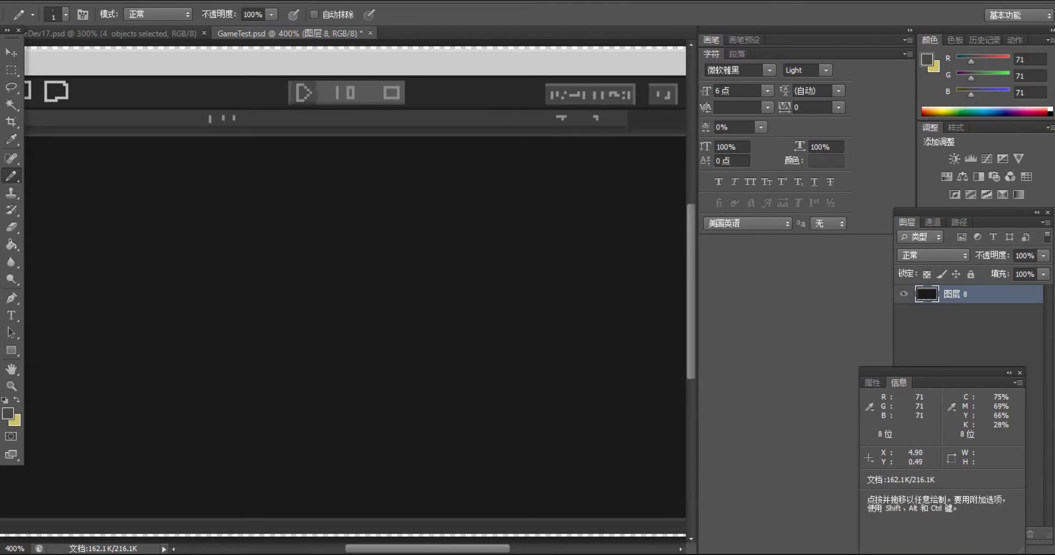
pyautogui.scroll(3, 354, 275)
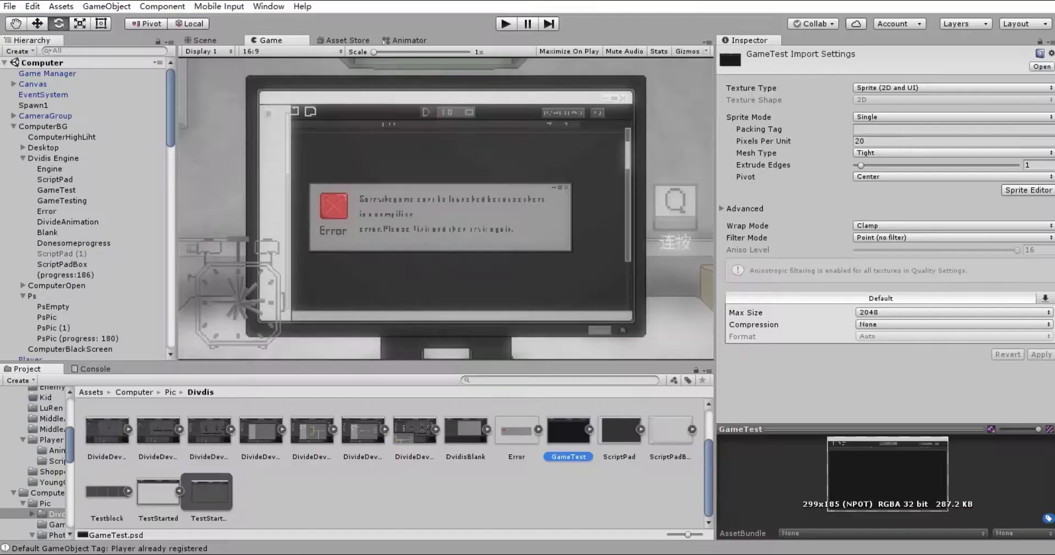
# Add another component to the Game Manager through the component search in Unity
pyautogui.click(48, 73)
pyautogui.scroll(-5, 885, 286)
pyautogui.scroll(-3, 885, 330)
pyautogui.click(880, 456)
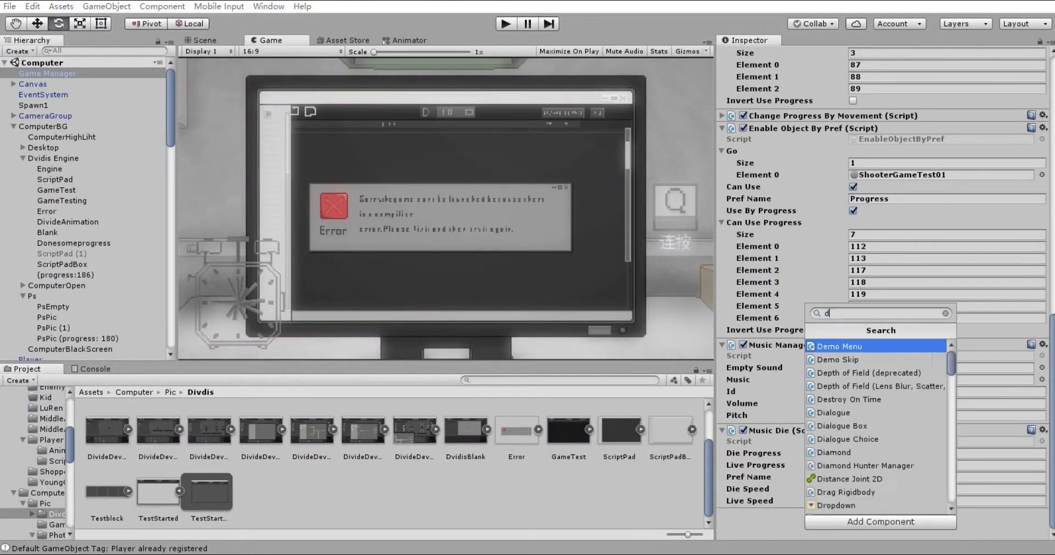
pyautogui.click(906, 418)
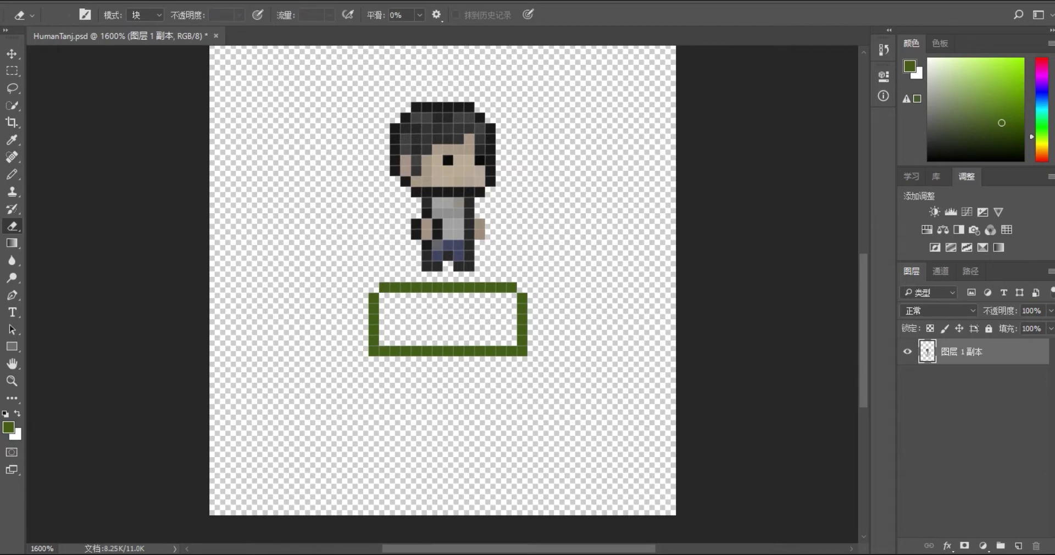
# Extend the two vertical sides of the green outline below the character down to the canvas edge in HumanTanj.psd
pyautogui.scroll(-2, 443, 280)
pyautogui.press('i')
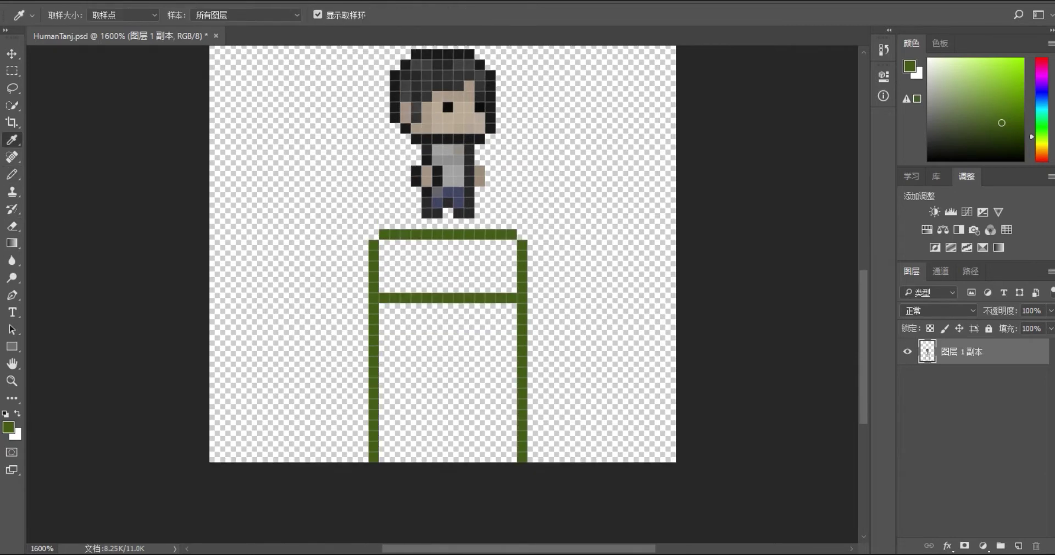
pyautogui.scroll(2, 442, 280)
pyautogui.press('b')
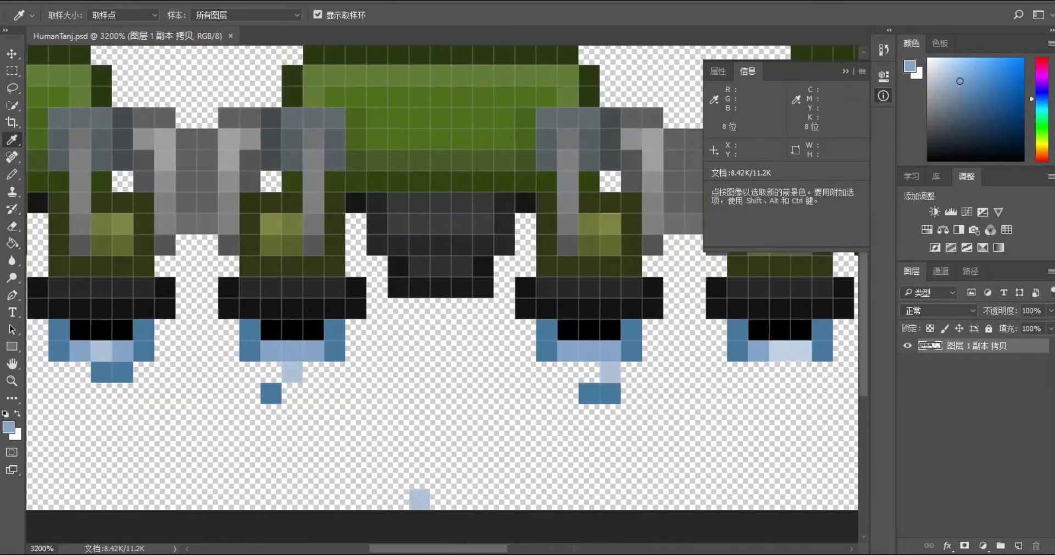
# Pick the light blue flame colours for the thruster pixels of the next hover tank frame
pyautogui.hscroll(3, 443, 277)
pyautogui.click(642, 351)
pyautogui.hscroll(3, 443, 277)
pyautogui.click(736, 351)
# Shift the hover tank artwork slightly to the right on the sprite sheet with the Move tool
pyautogui.hotkey('ctrl', '-')
pyautogui.hotkey('ctrl', '-')
pyautogui.hotkey('ctrl', '-')
pyautogui.hscroll(-3, 443, 278)
pyautogui.hscroll(3, 442, 278)
pyautogui.press('v')
pyautogui.moveTo(572, 206); pyautogui.dragTo(624, 205)
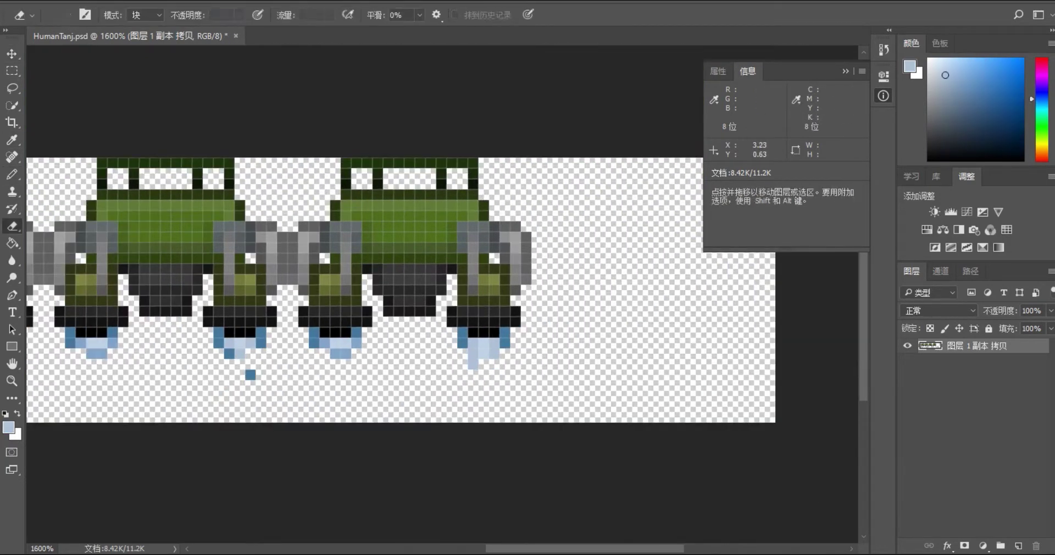
# Check the thruster flames across all hover tank frames of the sprite sheet
pyautogui.hotkey('ctrl', '-')
pyautogui.hotkey('ctrl', '-')
pyautogui.hotkey('ctrl', '+')
pyautogui.hotkey('ctrl', '+')
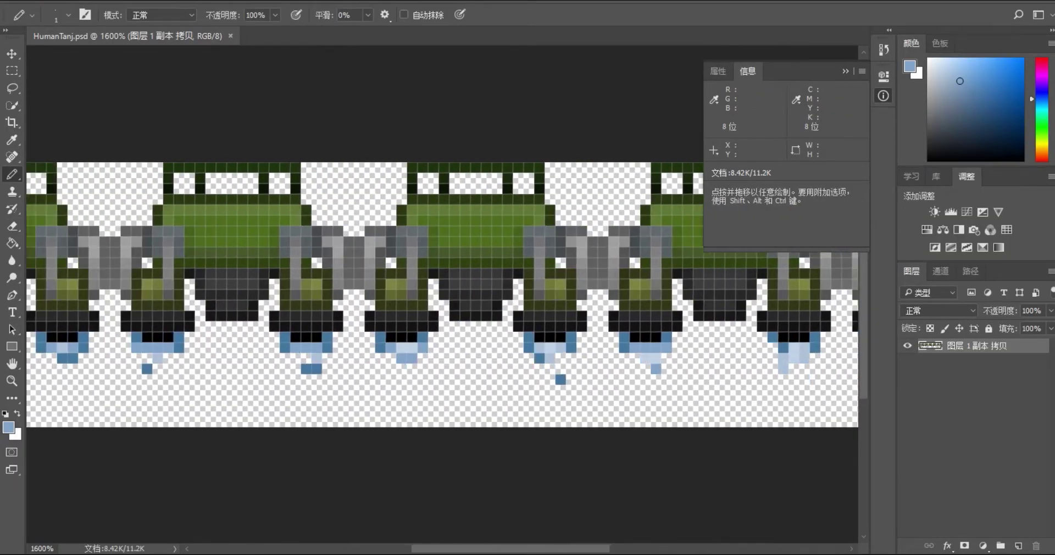
pyautogui.hscroll(5, 442, 294)
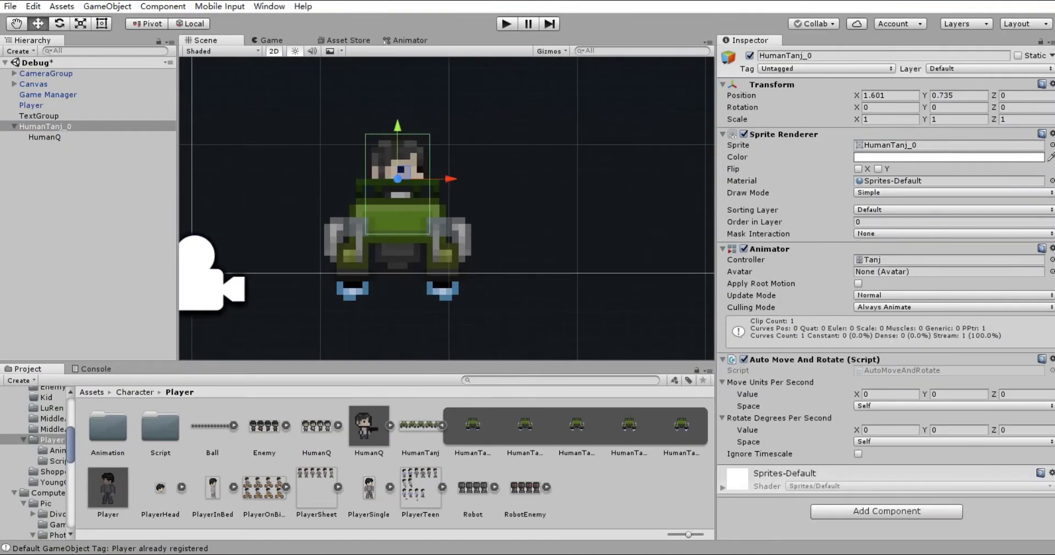
# Open the X value of Move Units Per Second on HumanTanj_0 for editing in Unity
pyautogui.click(890, 394)
pyautogui.scroll(-3, 447, 208)
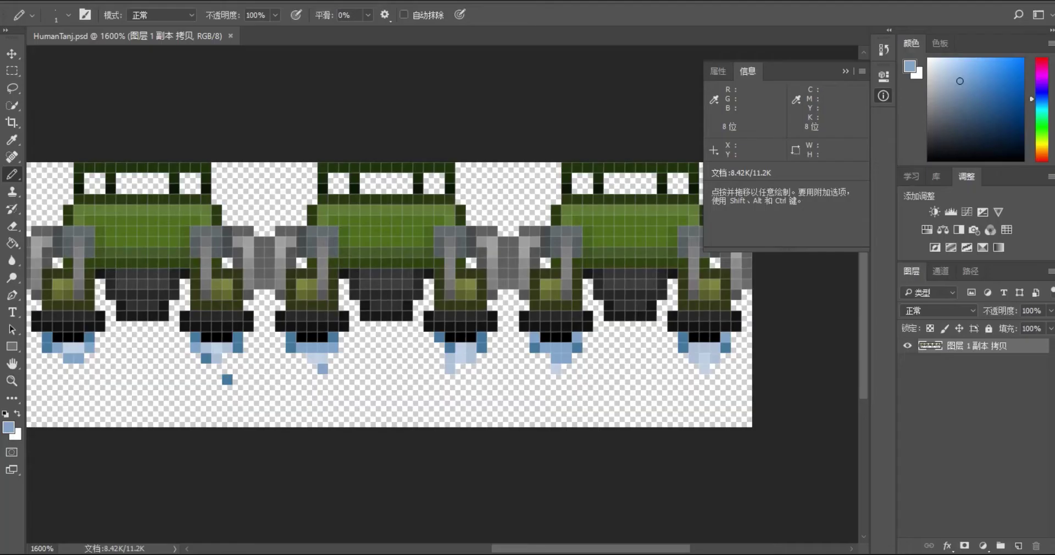
# Create a small transparent Photoshop document for the cannon and fill the inside of the black square outline with black
pyautogui.hotkey('ctrl', 'n')
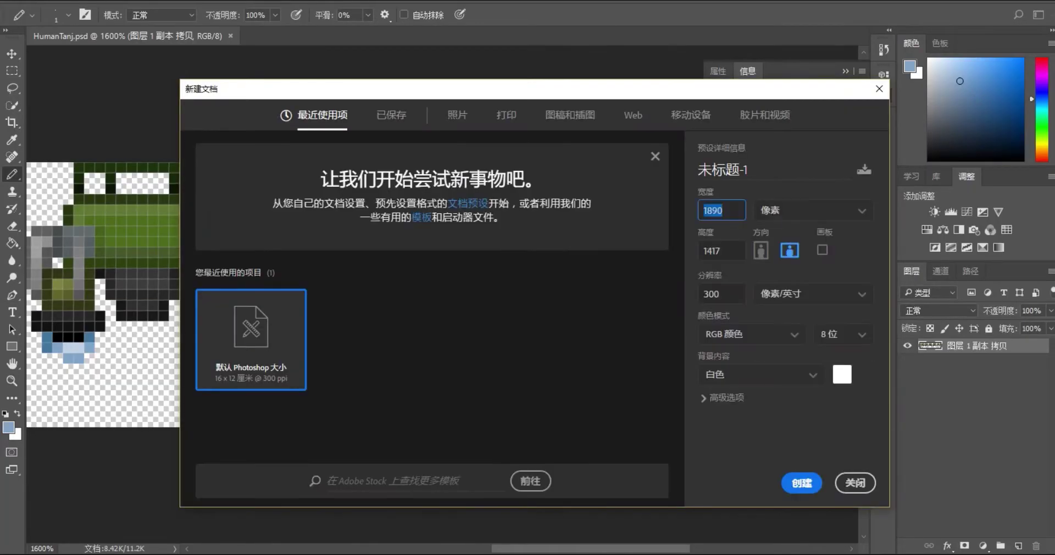
pyautogui.write('1')
pyautogui.press('Return')
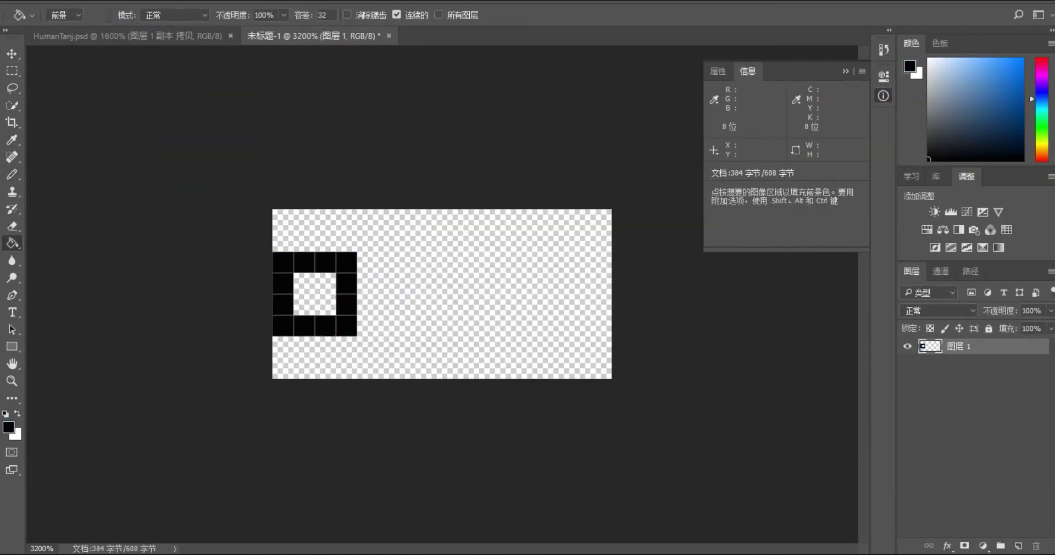
pyautogui.click(314, 294)
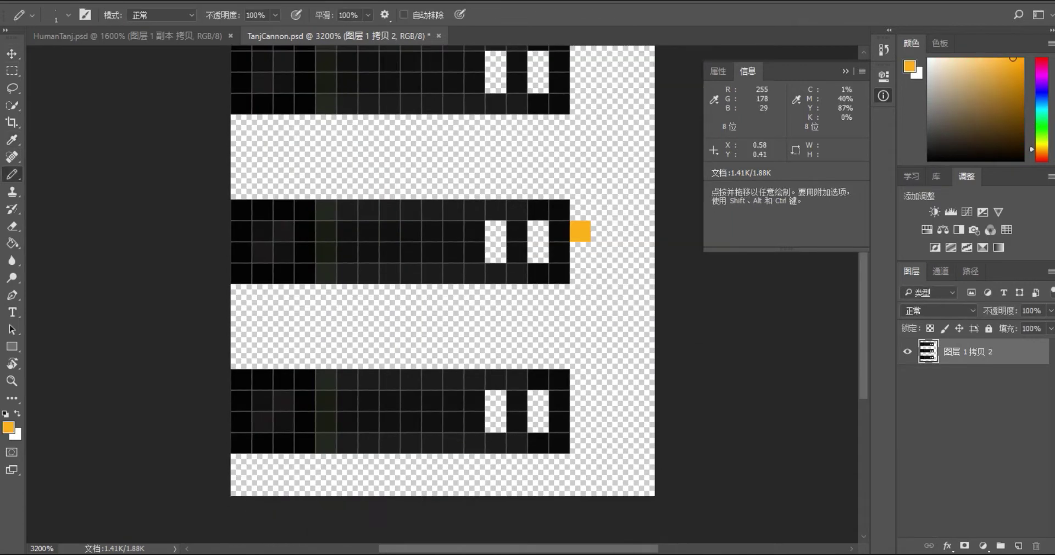
# Paint a vertical orange muzzle flash strip at the barrel end of the middle cannon frame in TanjCannon.psd
pyautogui.moveTo(580, 209); pyautogui.dragTo(580, 277)
pyautogui.scroll(2, 580, 277)
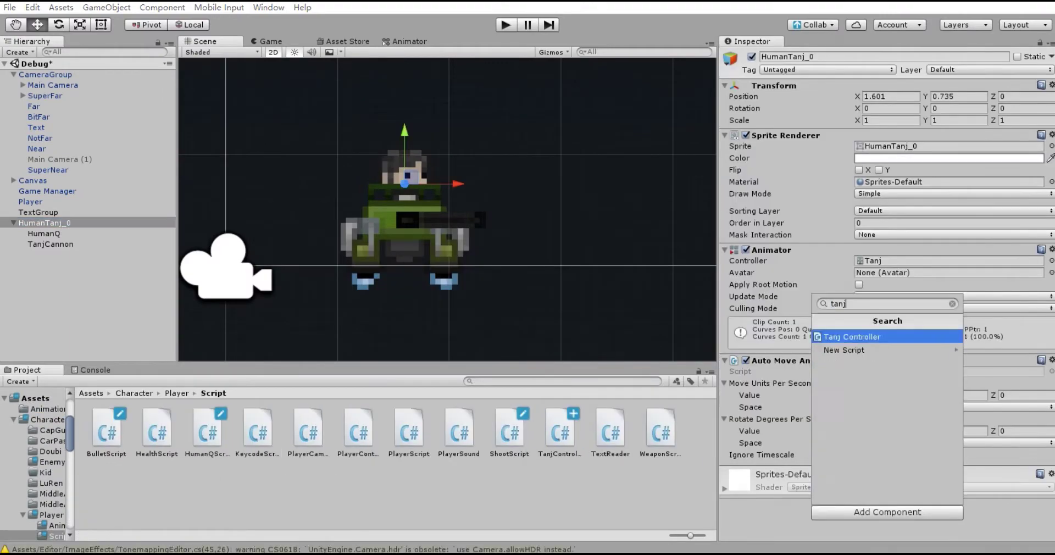
# Attach the Tanj Controller script to HumanTanj_0 in Unity
pyautogui.press('Return')
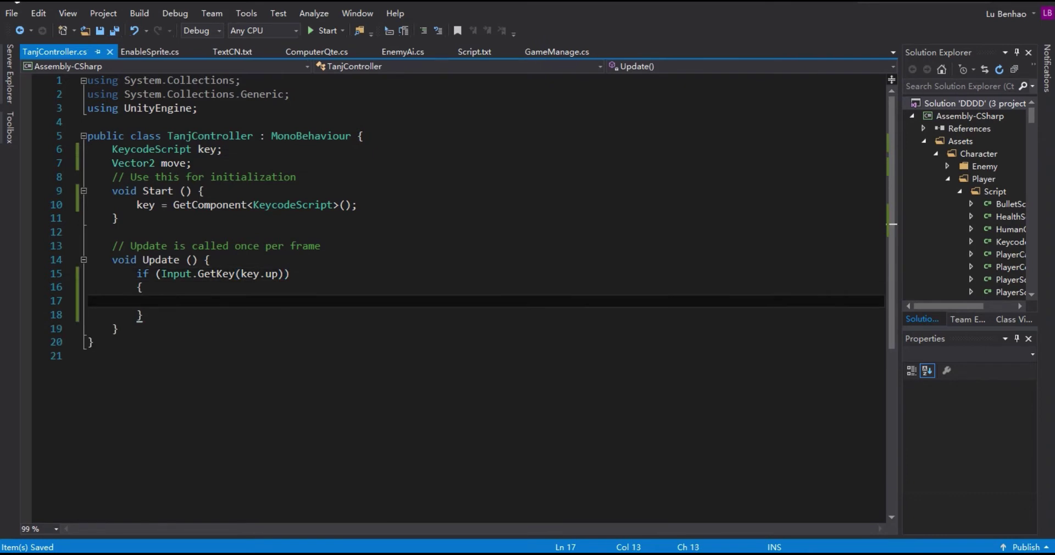
# In the Move method of TanjController.cs, clamp move to maxSpeed with maxSpeed.y * 0.7f upward and assign transform.eulerAngles a new Vector3
pyautogui.write('move.x, -maxSpeed.x, maxSpeed.x), Mathf.Clamp(move.y, -maxSpeed.y, maxSpeed.y * 0.7f')
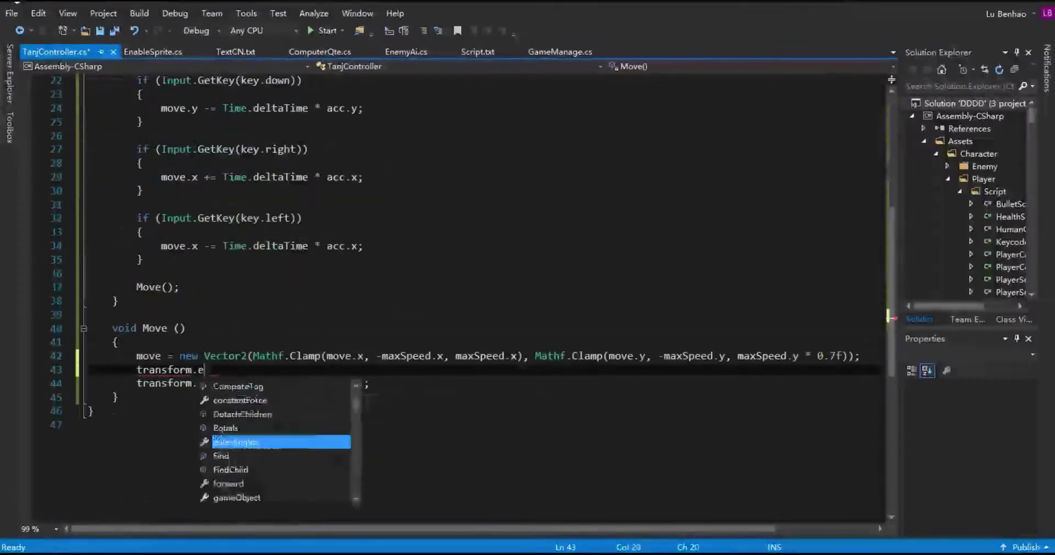
pyautogui.write('ulerAngles = new Vector3 (0, 0,')
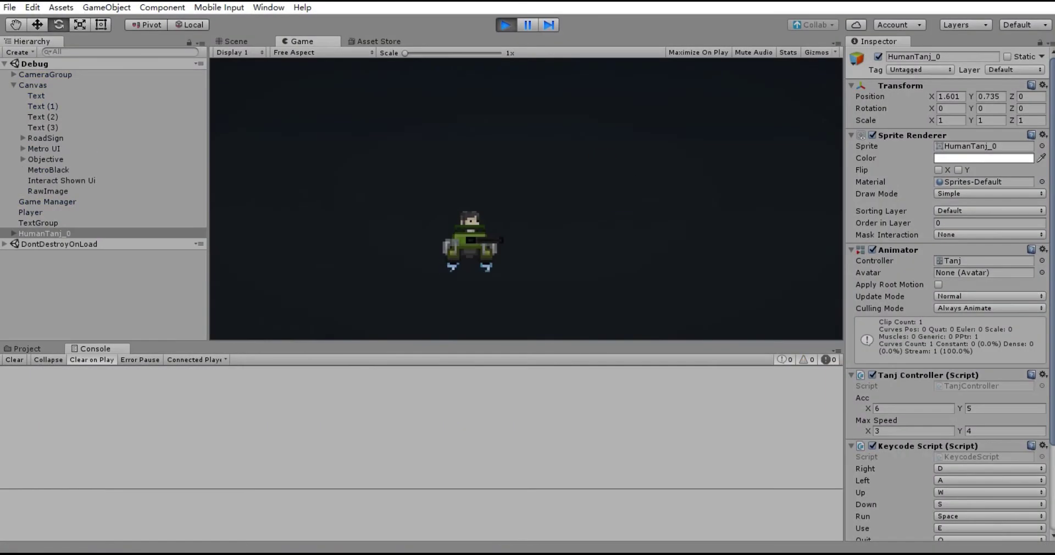
# End the play test, nest TanjCannon under a CannonParent and assign that parent as the Tanj Controller's Cannon
pyautogui.hotkey('ctrl', 'p')
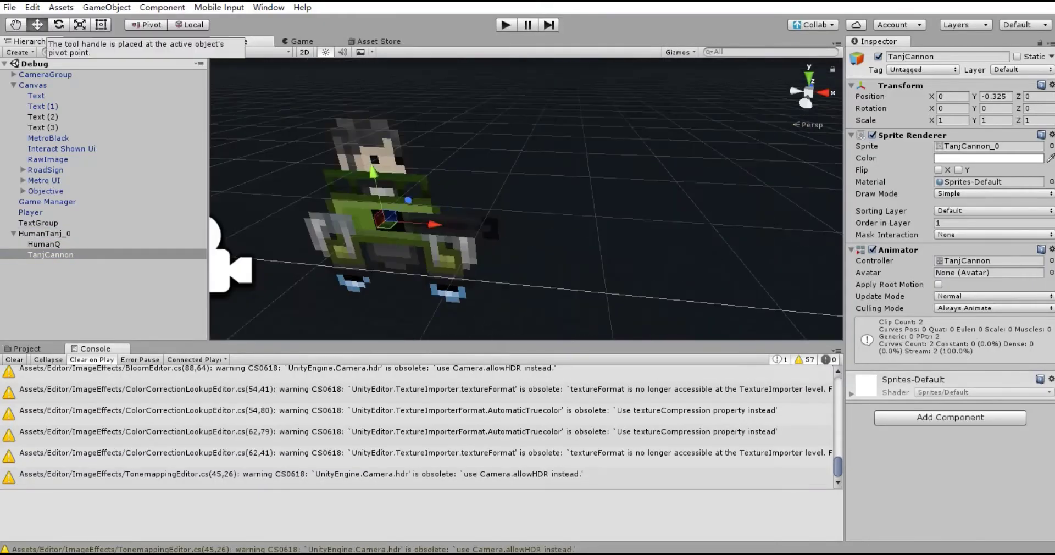
pyautogui.click(44, 233)
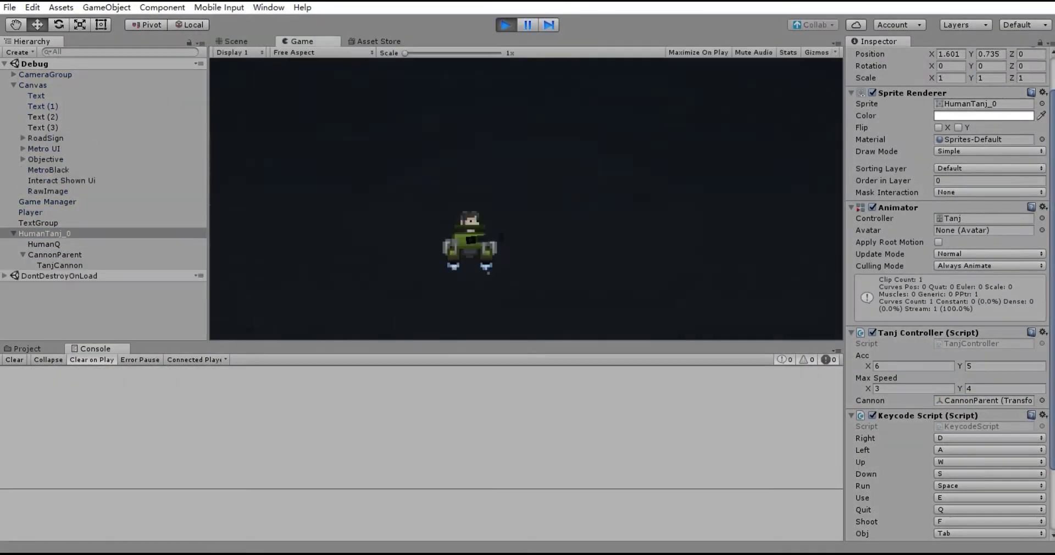
# Set TanjCannon's rotation to 0 on X and -90 on Y, and select its CannonParent
pyautogui.click(55, 255)
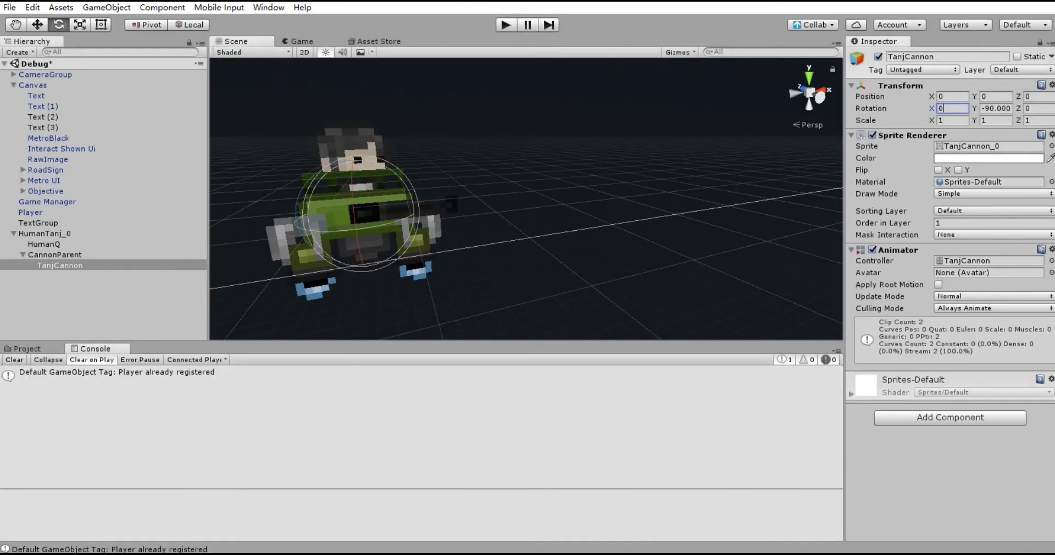
pyautogui.click(55, 254)
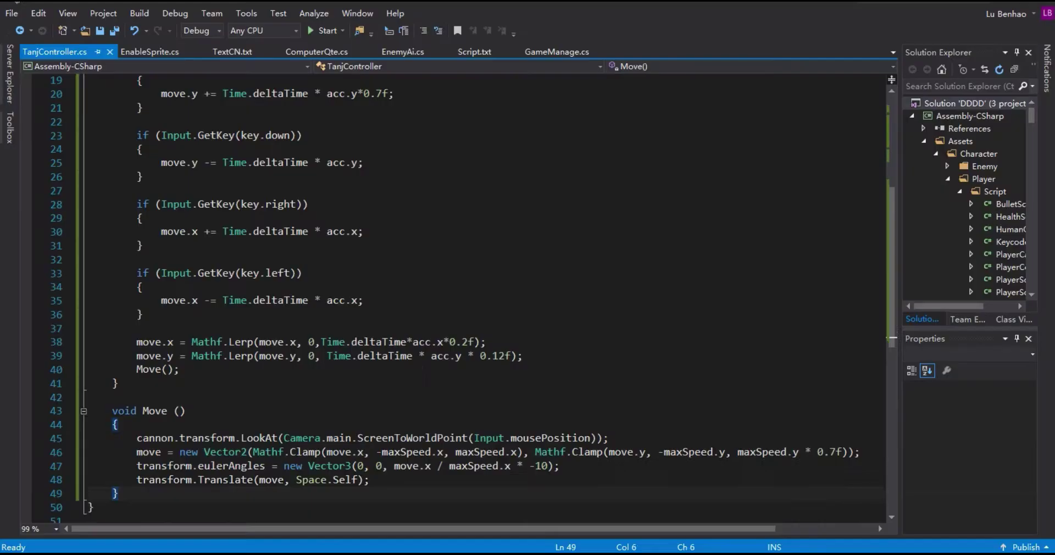
# Insert the line Transform a = new Transform(); at the start of the Move method in TanjController.cs
pyautogui.scroll(-2, 456, 297)
pyautogui.click(119, 341)
pyautogui.press('Return')
pyautogui.write('Transform a = new Transform();')
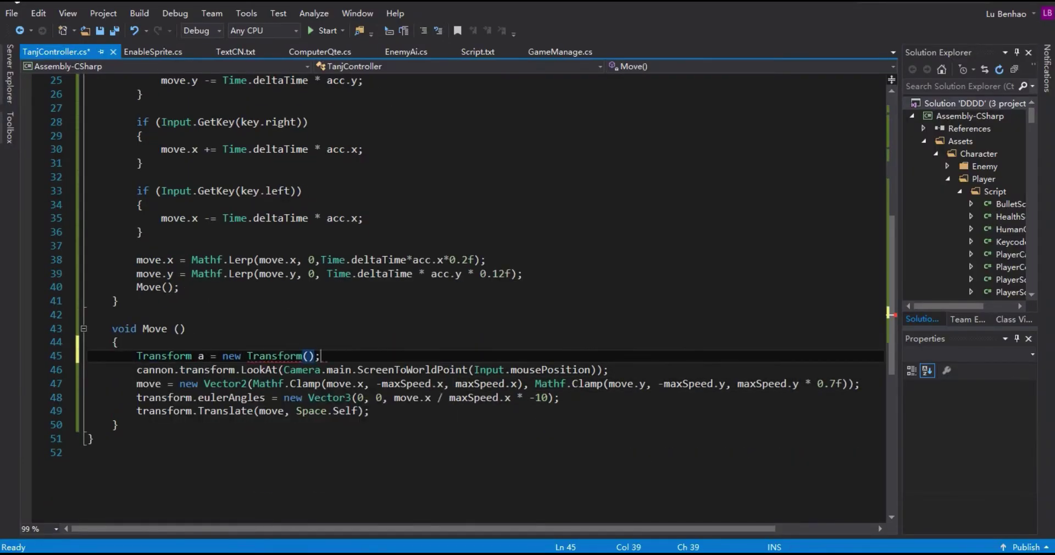
# Replace the Transform a line at the start of Move with Vector3 originEuler = transform.eulerAngles; and save the script
pyautogui.scroll(-1, 456, 296)
pyautogui.hotkey('ctrl', 's')
pyautogui.hotkey('shift', 'End')
pyautogui.write('vec')
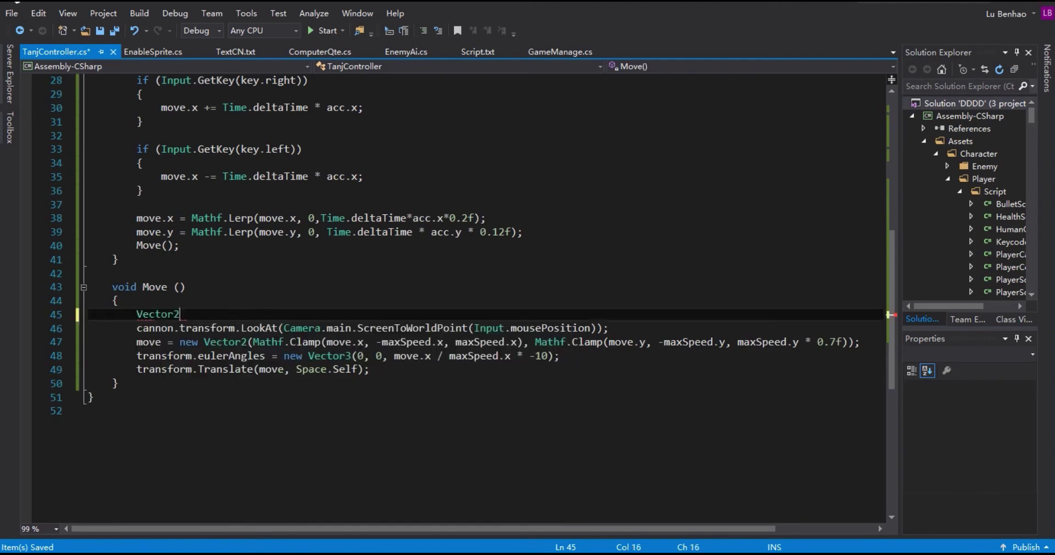
# Below the cannon LookAt line, add Vector3 targetEuler = transform.eulerAngles;
pyautogui.press('Down')
pyautogui.press('End')
pyautogui.press('Return')
pyautogui.write('vec')
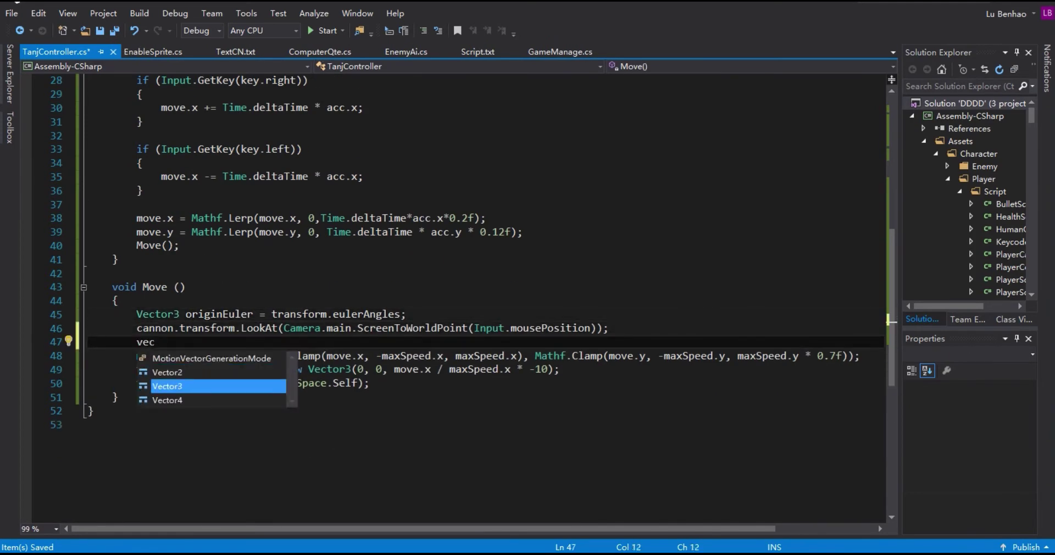
pyautogui.press('BackSpace')
pyautogui.press('BackSpace')
pyautogui.press('BackSpace')
pyautogui.press('BackSpace')
pyautogui.press('BackSpace')
pyautogui.write('transform.eulerAngles;')
# Reset transform.eulerAngles to originEuler and add two if statements that wrap targetEuler.x by 360 when below 0 or above 360
pyautogui.press('Return')
pyautogui.write('transform.eulerAngles = originEuler;')
pyautogui.press('Return')
pyautogui.write('targetEuler.x < 0) targetEuler.x += 360;')
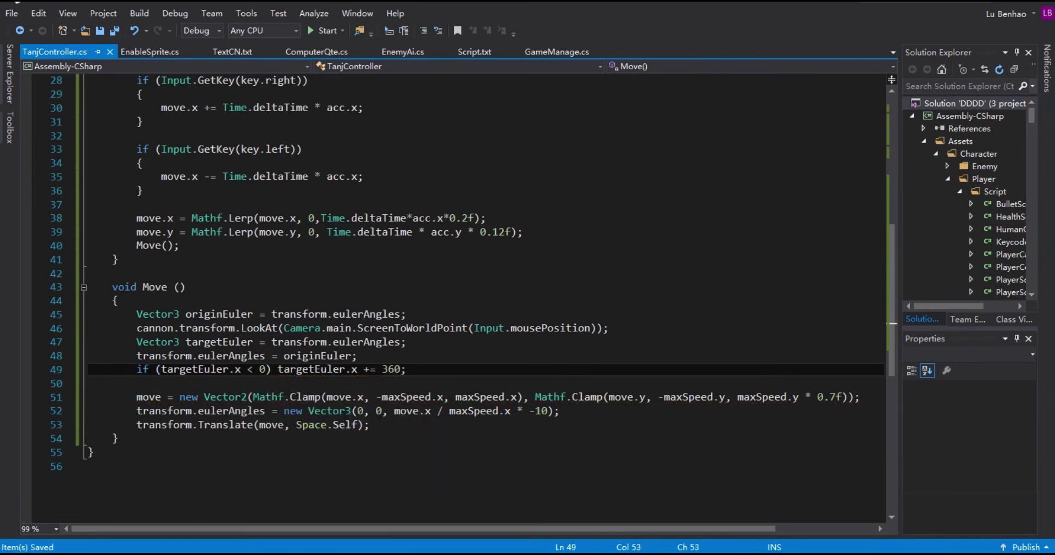
pyautogui.press('Return')
pyautogui.write('if (targetEuler.x')
pyautogui.press('Return')
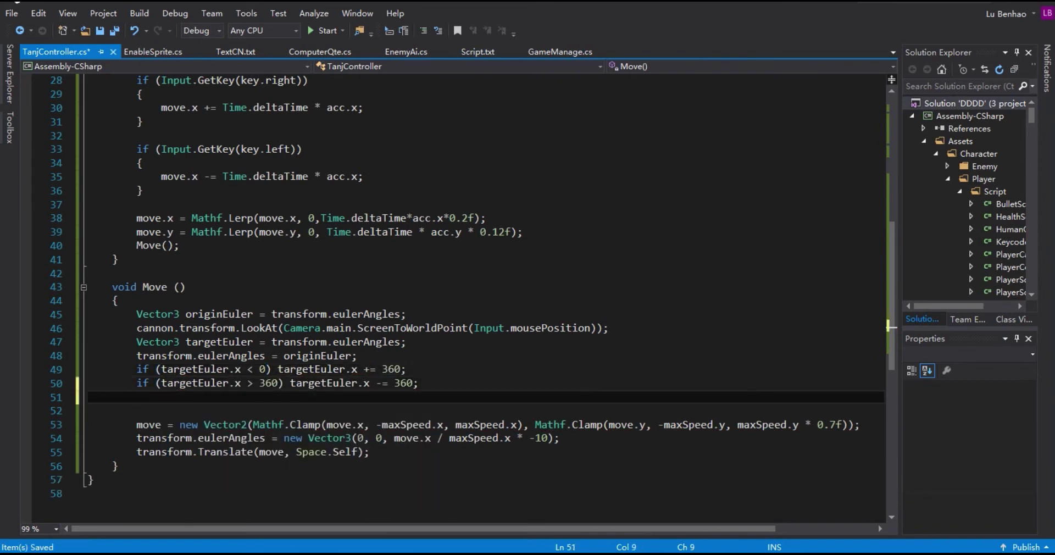
# Declare public float cannonRotateSpeed and assign transform.eulerAngles a Vector3 whose X uses Mathf.MoveTowards toward targetEuler.x at Time.deltaTime * cannonRotateSpeed
pyautogui.write('transform.eulerAngles = new Vector3(math')
pyautogui.scroll(9, 484, 296)
pyautogui.click(258, 135)
pyautogui.press('Return')
pyautogui.write('public float cannonRotateSpeed;')
pyautogui.hotkey('ctrl', 's')
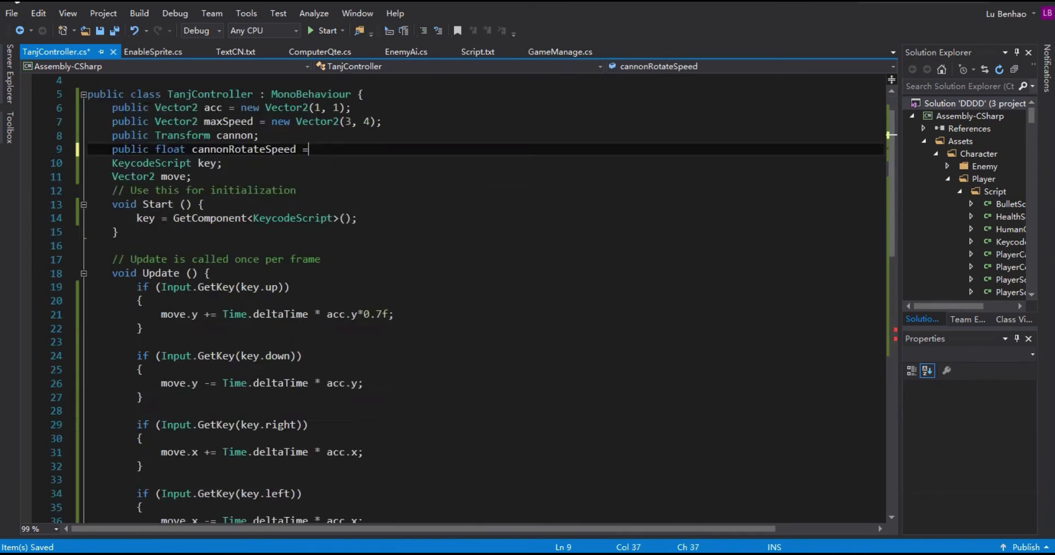
pyautogui.hotkey('ctrl', '-')
pyautogui.write('transform.eulerAngles.x, targetEuler.x, Time.deltaTime * cannonRotateSpeed));')
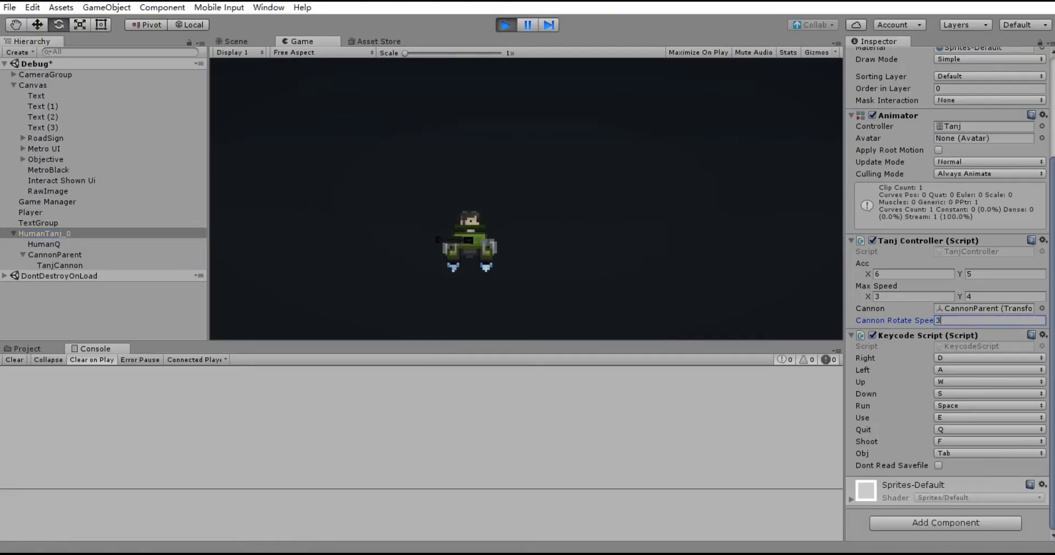
# Switch to Visual Studio and add print statements for transform.eulerAngles, originEuler and targetEuler above the MoveTowards line in Move
pyautogui.hotkey('alt', 'Tab')
pyautogui.hscroll(-5, 356, 529)
pyautogui.hscroll(5, 355, 528)
pyautogui.rightClick(355, 528)
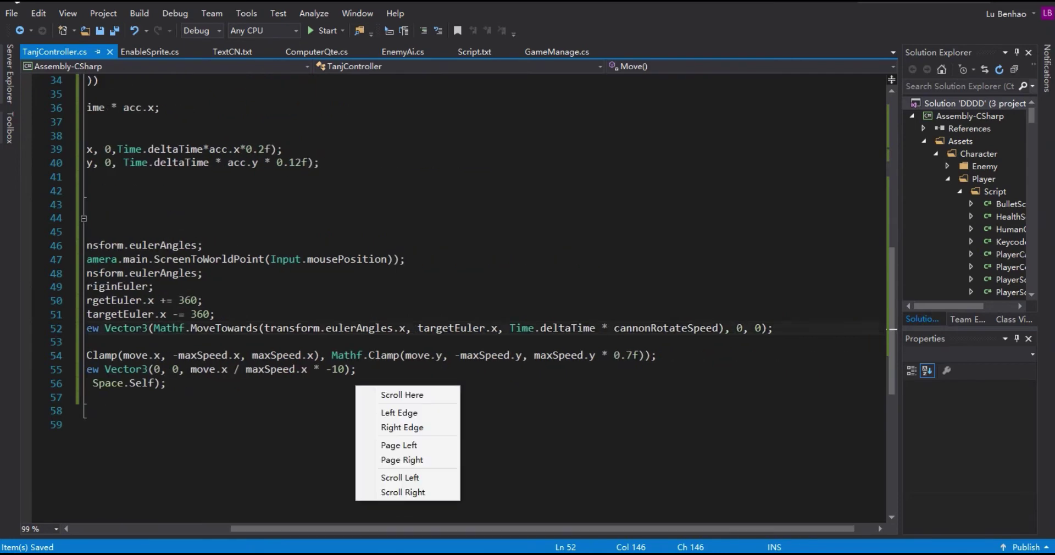
pyautogui.click(399, 412)
pyautogui.write('print(transform.eulerAngles);')
pyautogui.press('Return')
pyautogui.write('print(originEuler);')
pyautogui.press('Return')
pyautogui.write('print(targetEuler);')
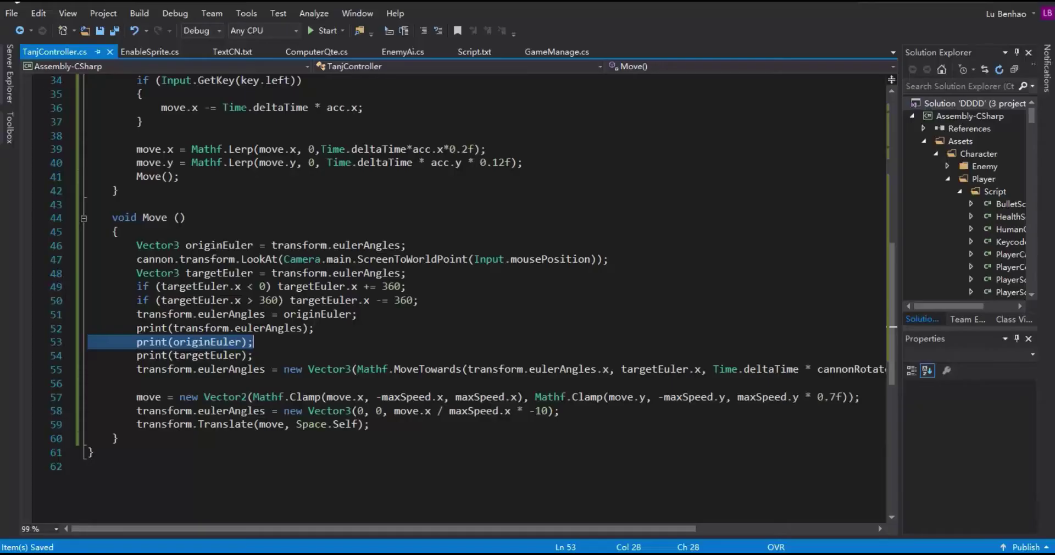
# Delete the three print statements from the Move method
pyautogui.hotkey('shift', 'Up')
pyautogui.hotkey('shift', 'Up')
pyautogui.hotkey('shift', 'Home')
pyautogui.hotkey('shift', 'Home')
pyautogui.press('Delete')
pyautogui.press('BackSpace')
# Make the originEuler, targetEuler and rotation assignments use cannon.eulerAngles, and change the targetEuler wrap checks from x to z
pyautogui.moveTo(271, 245); pyautogui.dragTo(351, 245)
pyautogui.write('cannon.')
pyautogui.doubleClick(296, 273)
pyautogui.write('cannon')
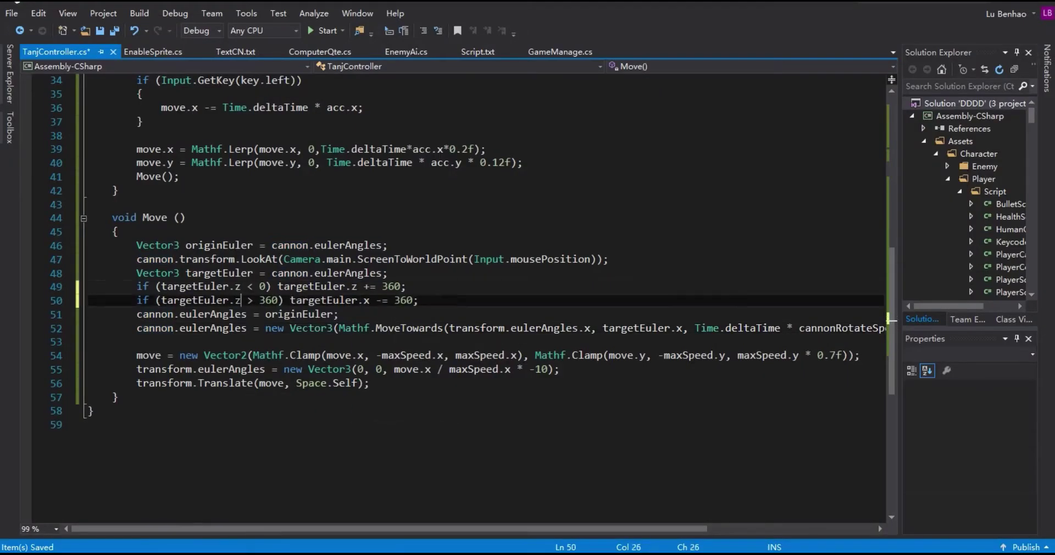
pyautogui.hscroll(5, 456, 274)
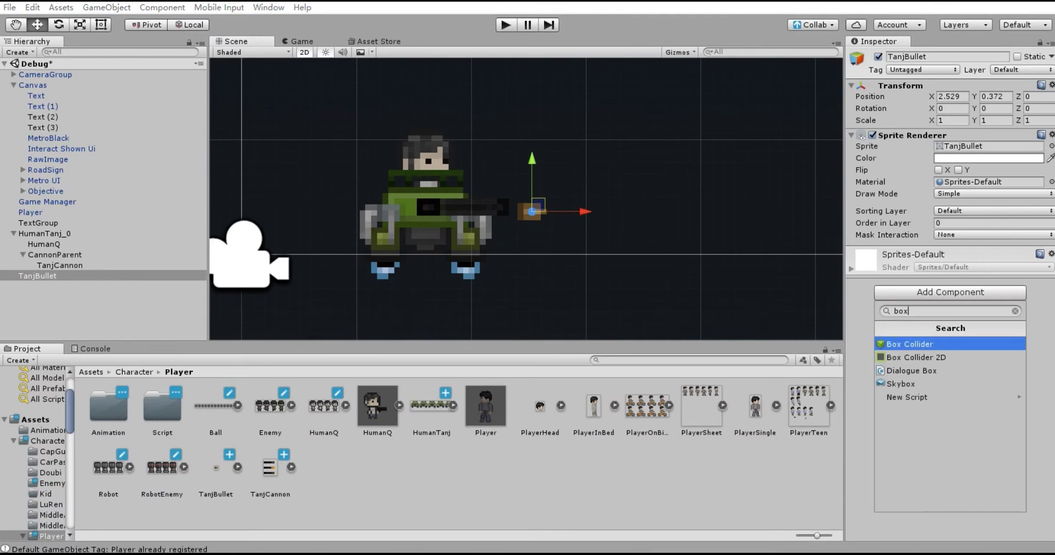
# Add a box collider component to the TanjBullet object in Unity and review the collider settings of bulletTrail and TanjBullet
pyautogui.press('Return')
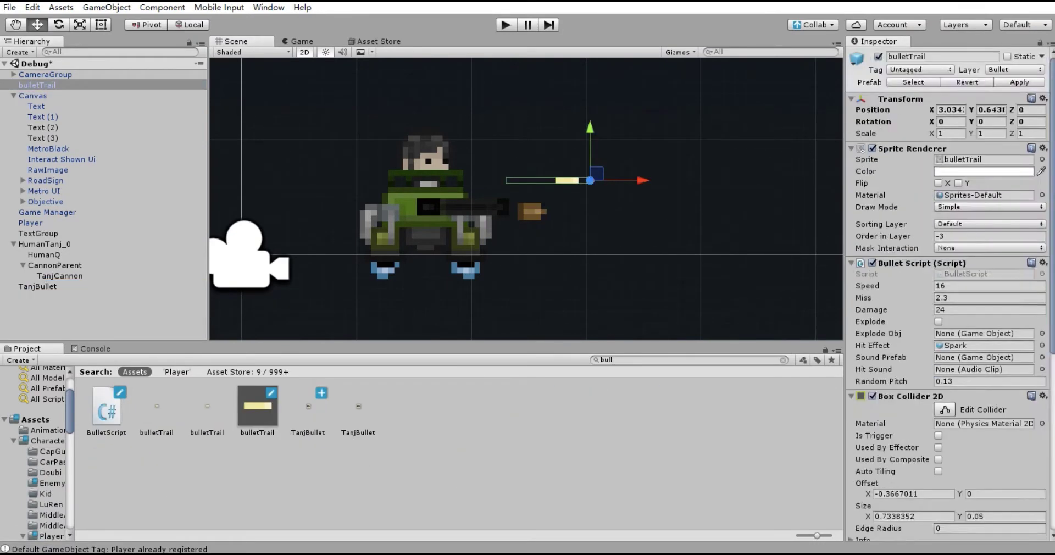
pyautogui.click(989, 396)
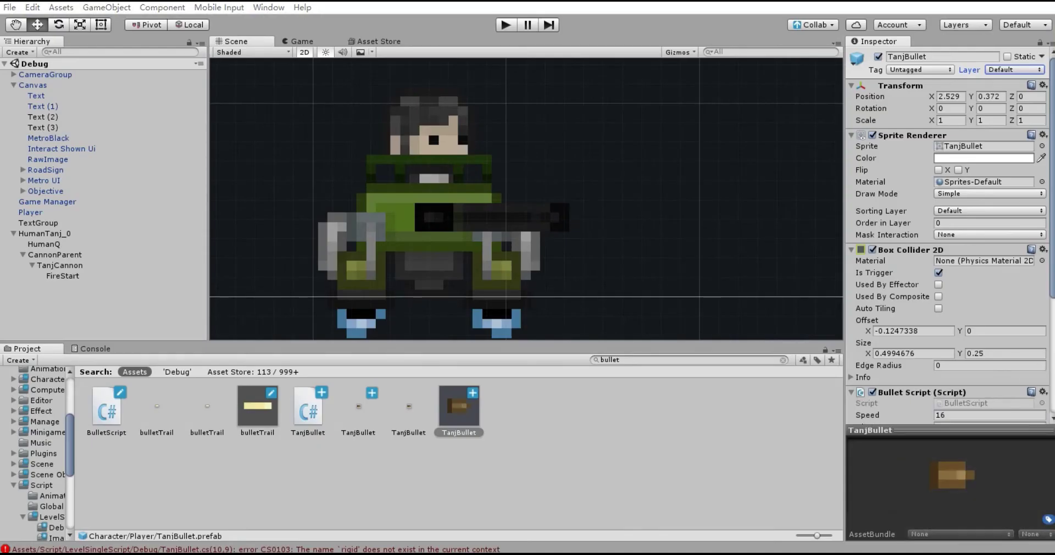
pyautogui.scroll(-5, 950, 248)
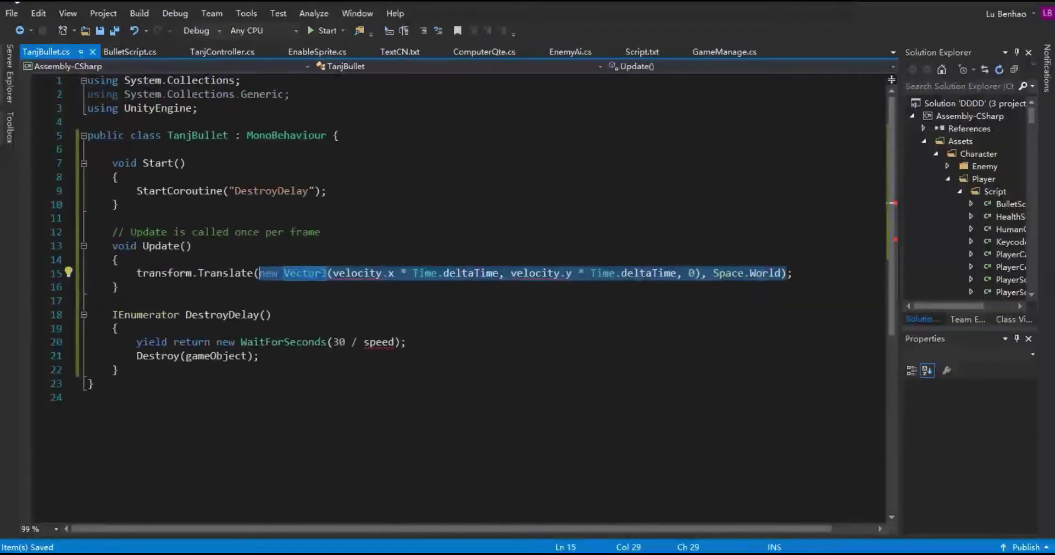
# In TanjBullet.cs, change the Translate arguments to transform.right*Time.deltaTime*speed and add a Physics2D.Raycast offset 0.2f along transform.right with distance 10
pyautogui.press('Delete')
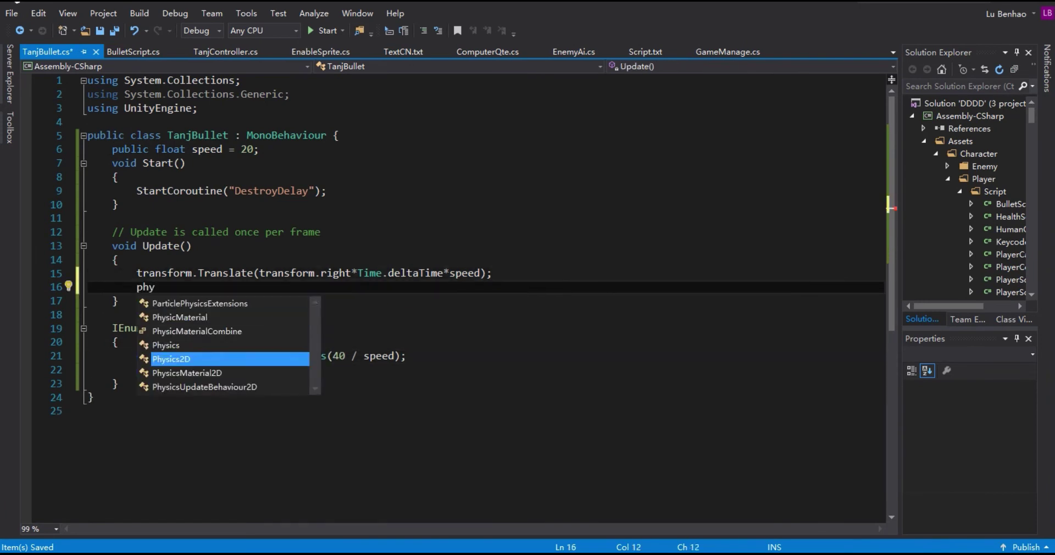
pyautogui.write('.Raycast(transform.position + ')
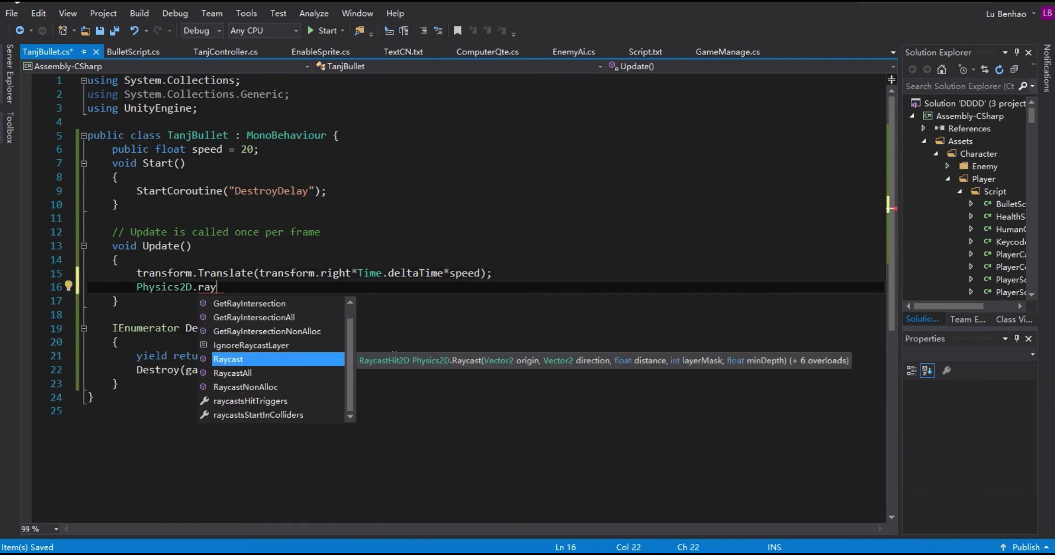
pyautogui.write('transform.right.normalized*0.2f, transform.right, ')
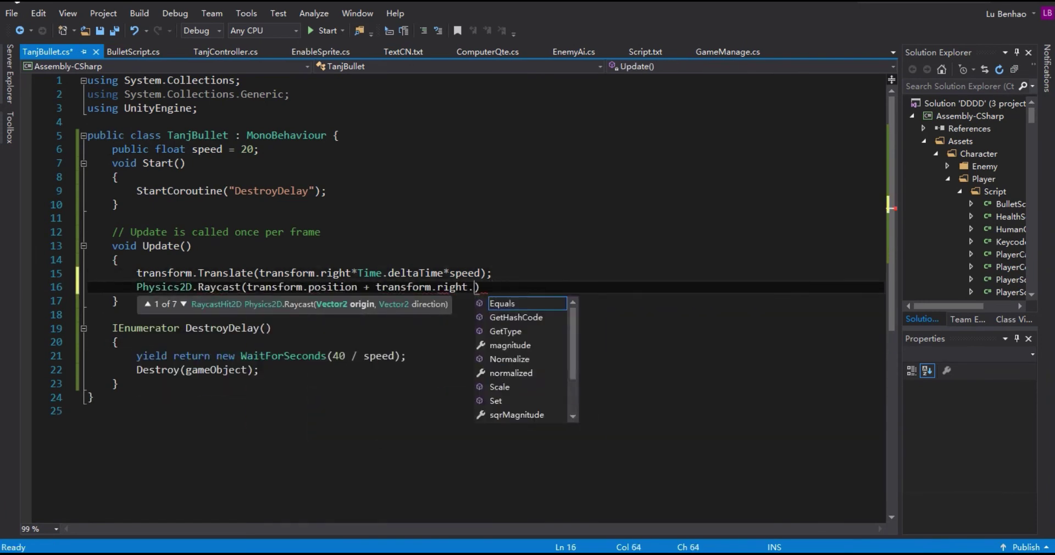
pyautogui.write('10')
# Declare RaycastHit2D hit; above the Raycast call and add hit as its last argument
pyautogui.hotkey('ctrl', 'Return')
pyautogui.write('RaycastHit2D hit;')
pyautogui.press('Down')
pyautogui.press('End')
pyautogui.press('Left')
pyautogui.write(',')
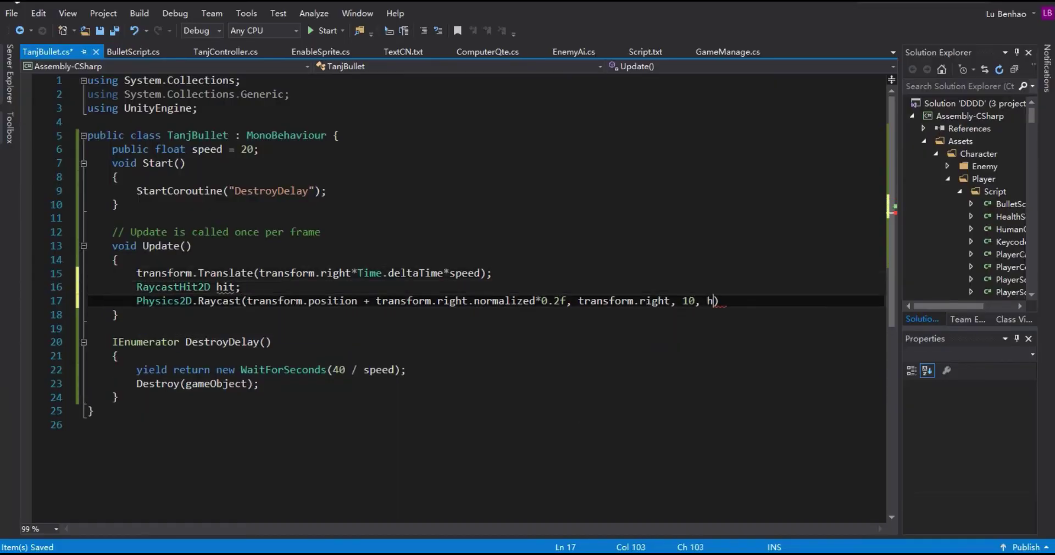
# Declare a Vector2 ori field below speed and assign ori = transform.position; at the beginning of Start
pyautogui.click(258, 149)
pyautogui.press('Return')
pyautogui.write('Vector2 ori;')
pyautogui.click(118, 176)
pyautogui.press('Return')
pyautogui.write('ori = transform.position;')
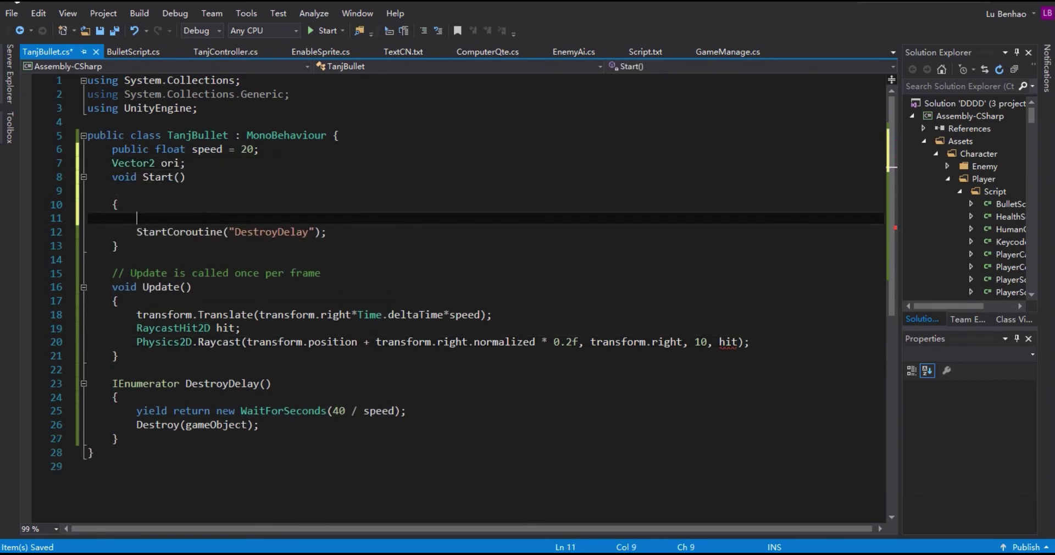
# Remove the 10 and hit arguments from the Raycast call and try a ContactFilter2D argument instead
pyautogui.doubleClick(729, 301)
pyautogui.press('BackSpace')
pyautogui.press('BackSpace')
pyautogui.press('BackSpace')
pyautogui.press('BackSpace')
pyautogui.press('BackSpace')
pyautogui.press('BackSpace')
pyautogui.press('BackSpace')
pyautogui.press('BackSpace')
pyautogui.press('BackSpace')
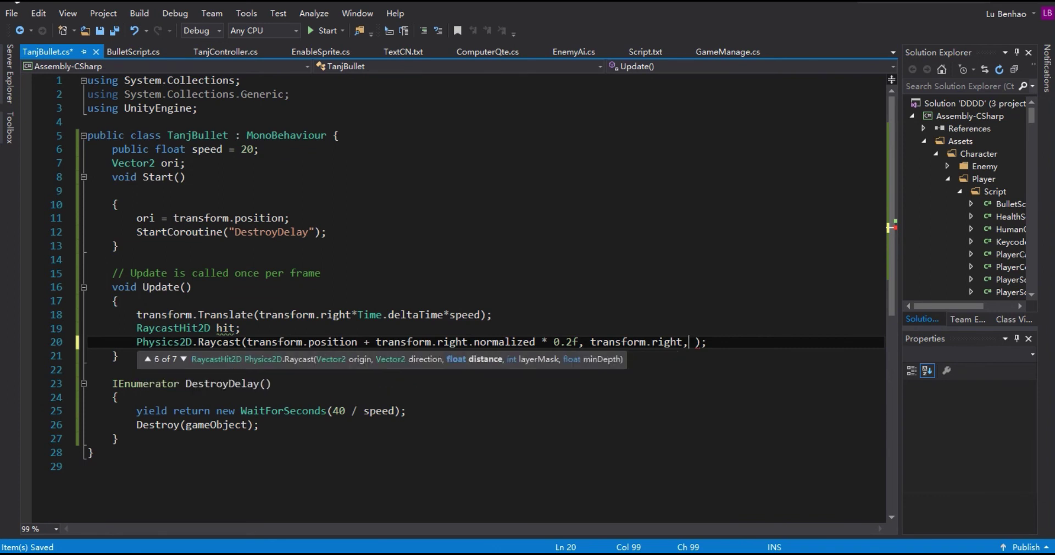
pyautogui.press('Down')
pyautogui.write('ContactFilter2D')
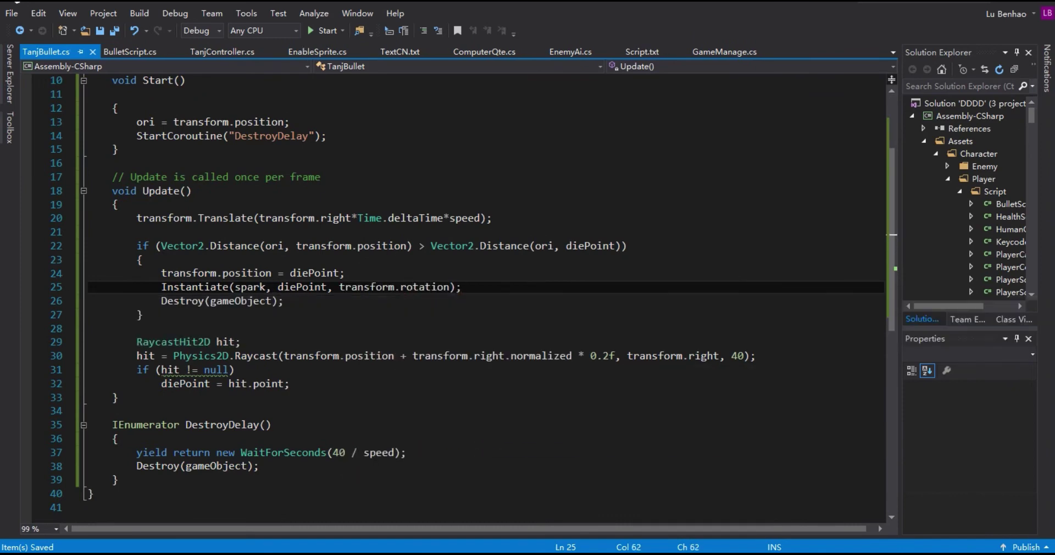
# In the Shoot method of TanjController.cs, instantiate bullet at fireStart.position with transform.rotation and begin an obj. statement beneath it
pyautogui.scroll(-4, 483, 297)
pyautogui.scroll(6, 484, 297)
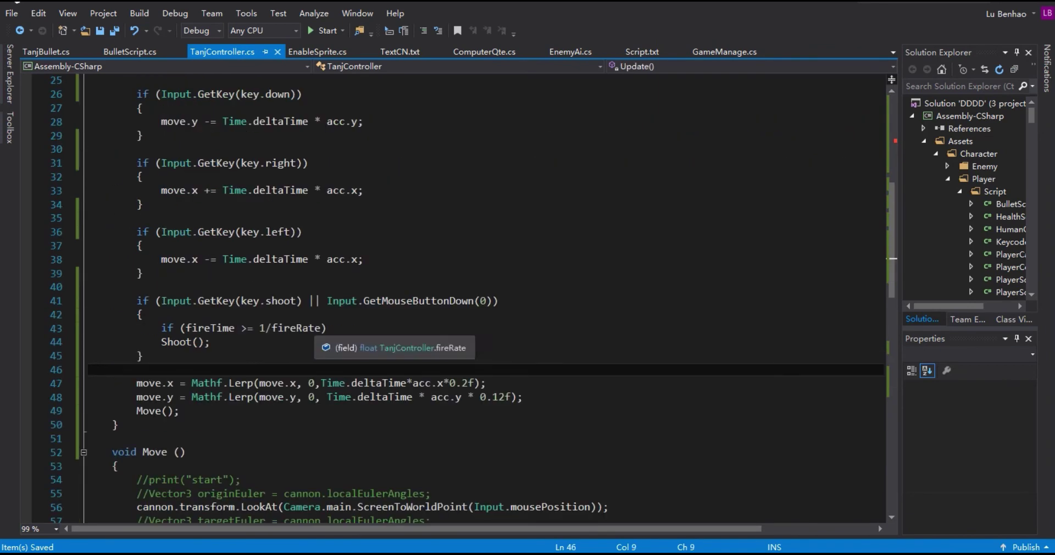
pyautogui.press('Return')
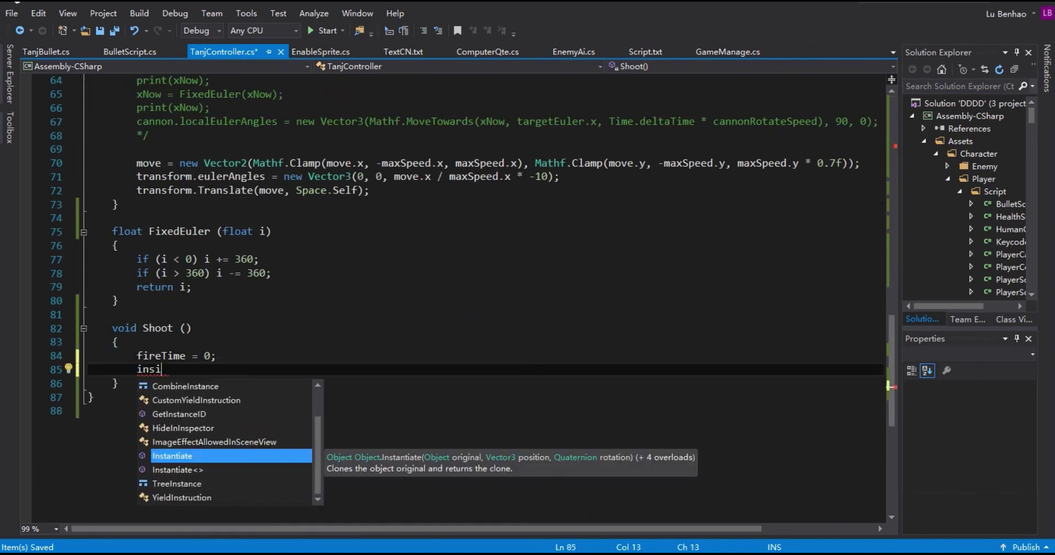
pyautogui.write('(bullet, fireStart.position, transform.rotation);')
pyautogui.press('Return')
pyautogui.write('obj.')
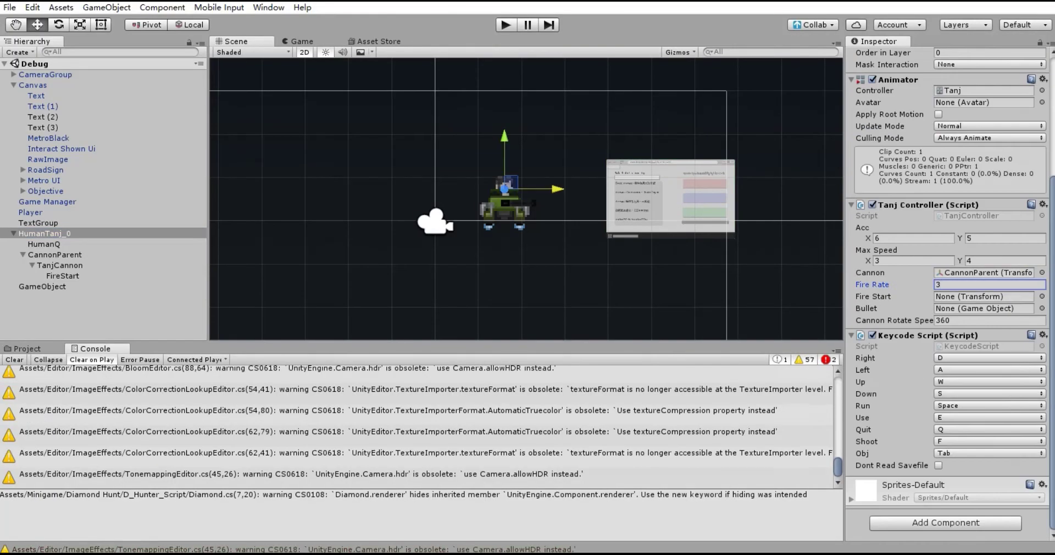
pyautogui.hotkey('ctrl', 'p')
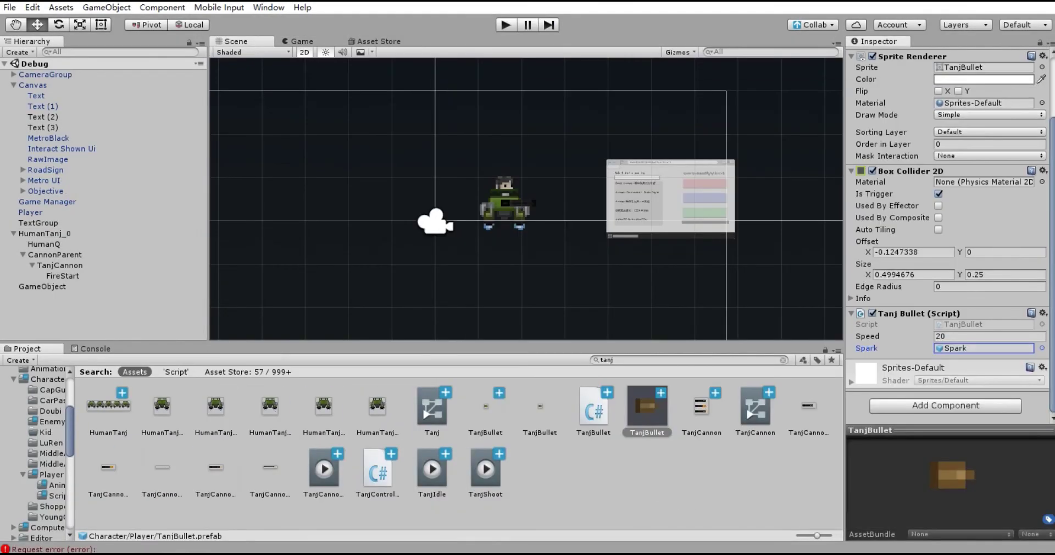